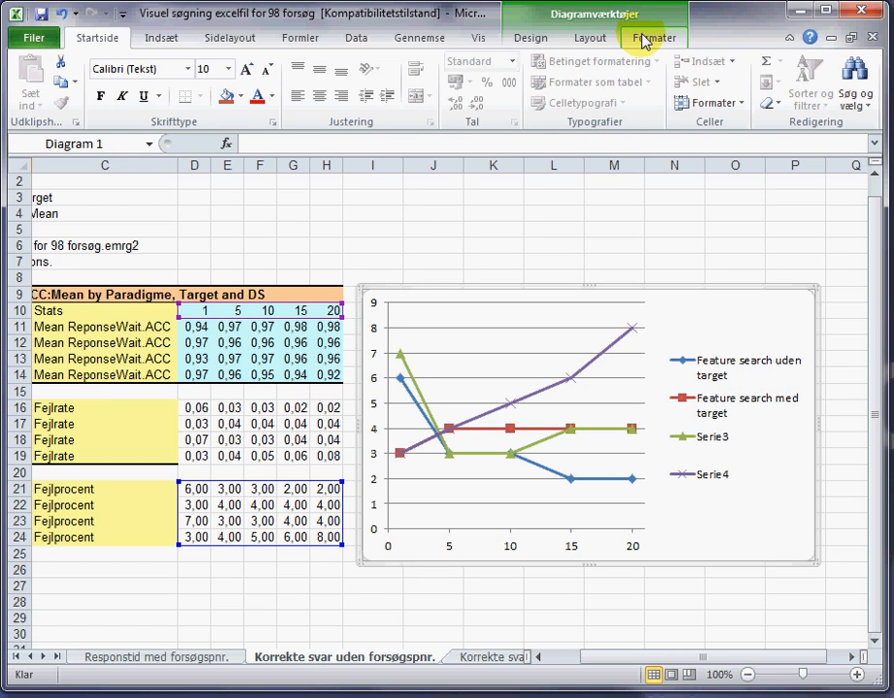
Try the greyscale chart style on the line chart, browse the other styles and reapply the multicoloured style.
left_click(576, 226)
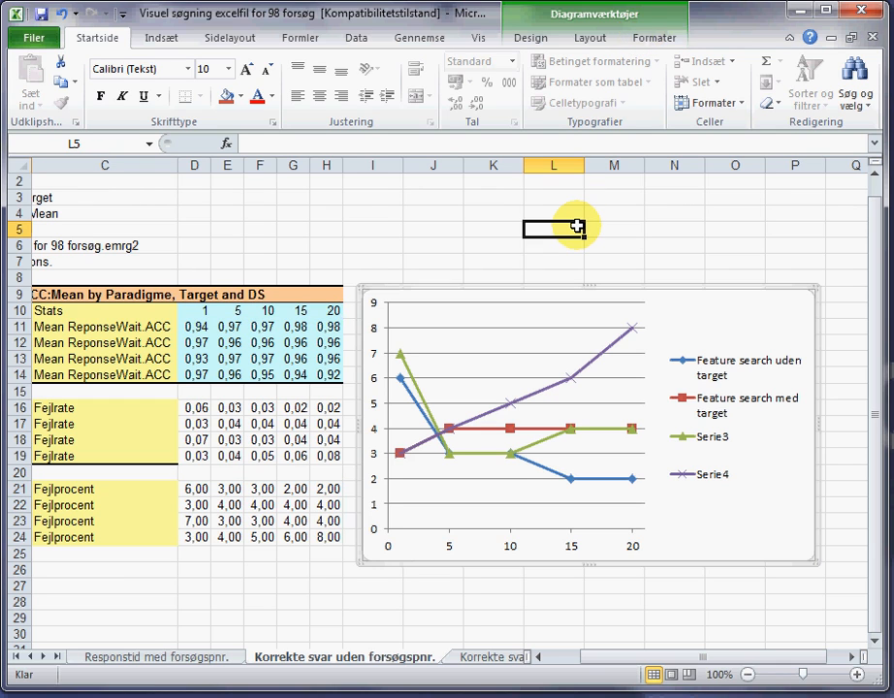
left_click(737, 296)
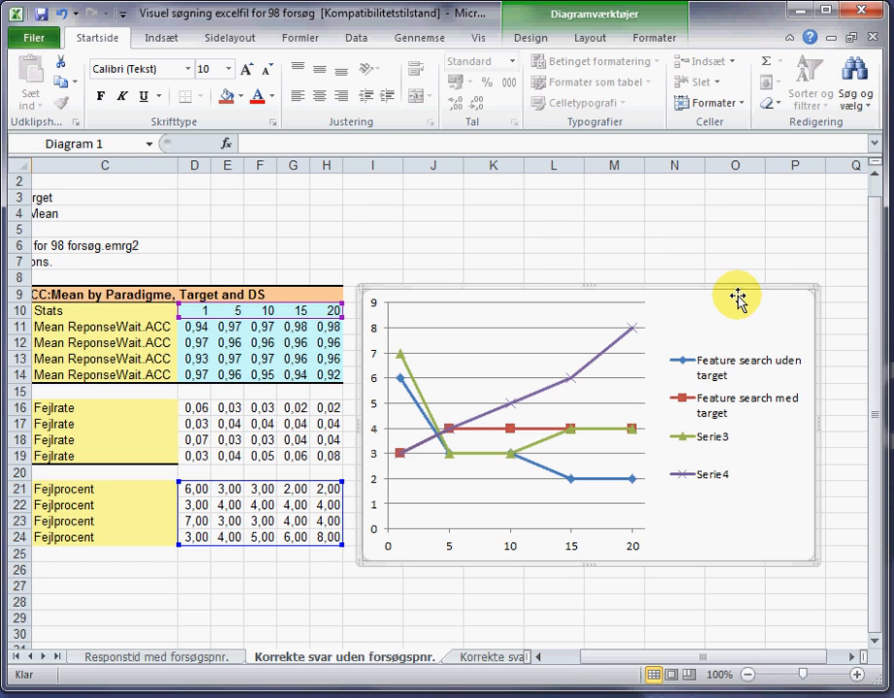
left_click(534, 41)
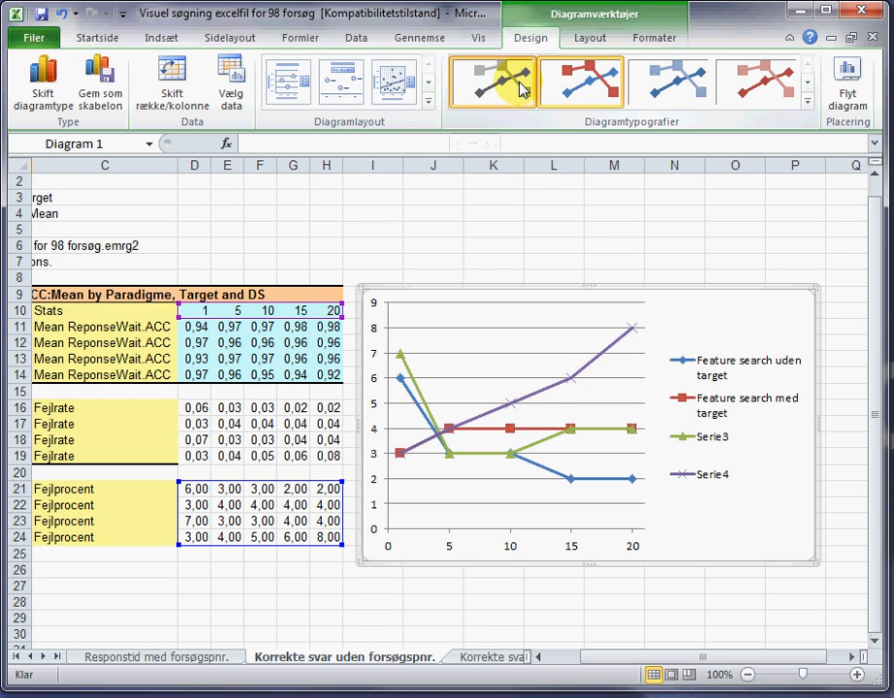
left_click(523, 88)
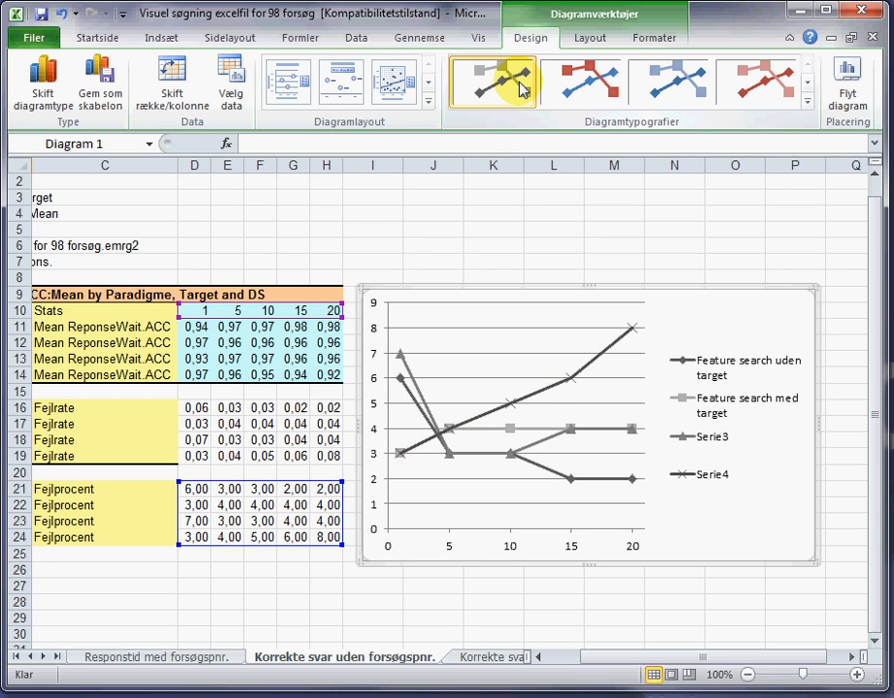
left_click(809, 89)
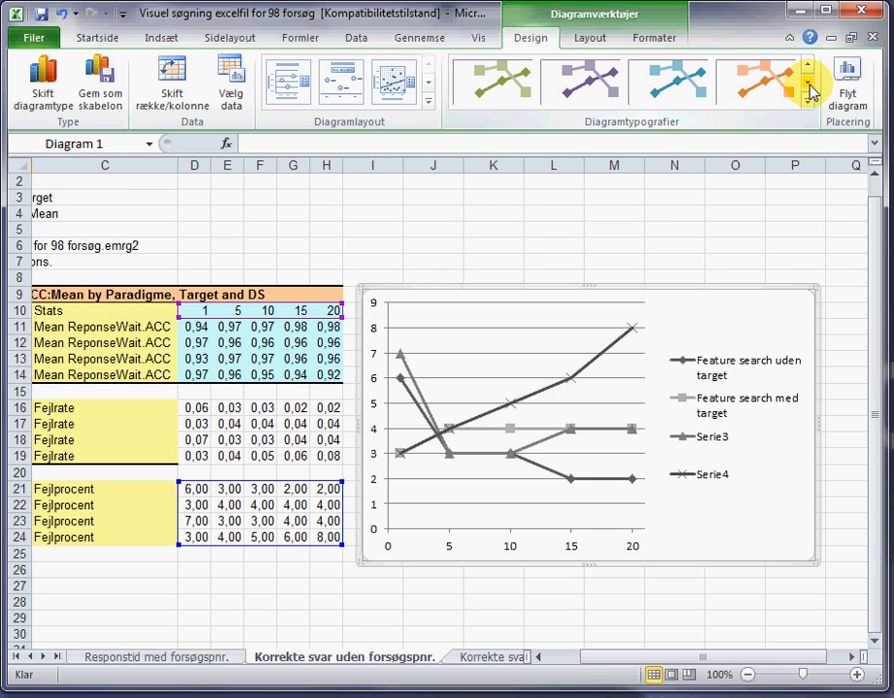
left_click(808, 103)
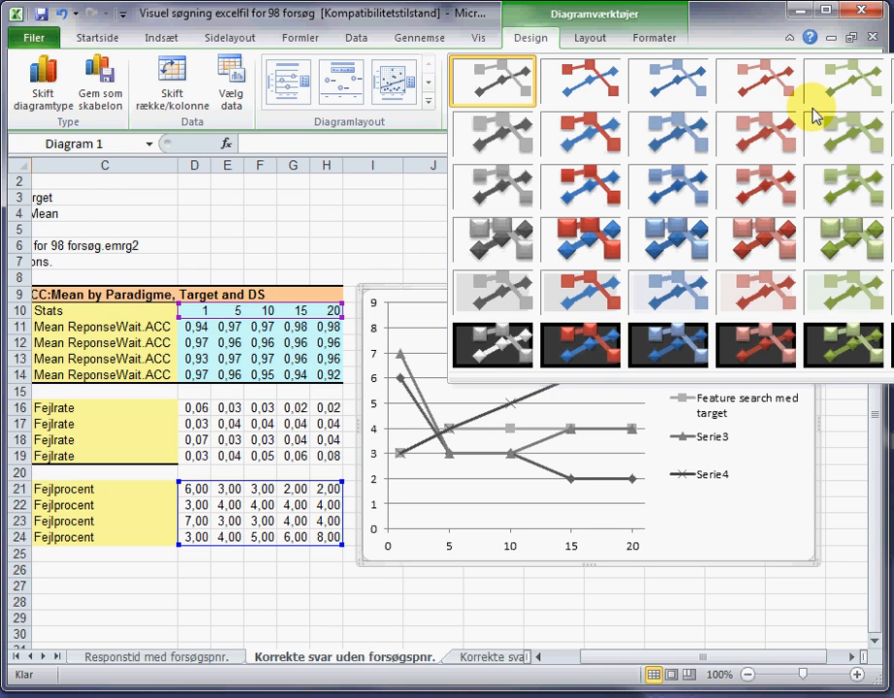
left_click(723, 37)
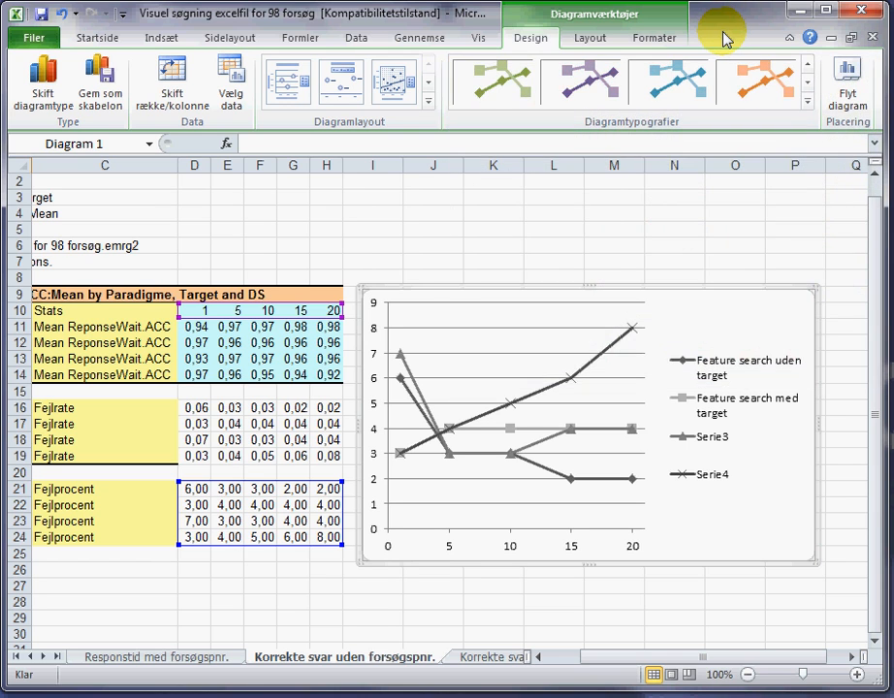
left_click(808, 66)
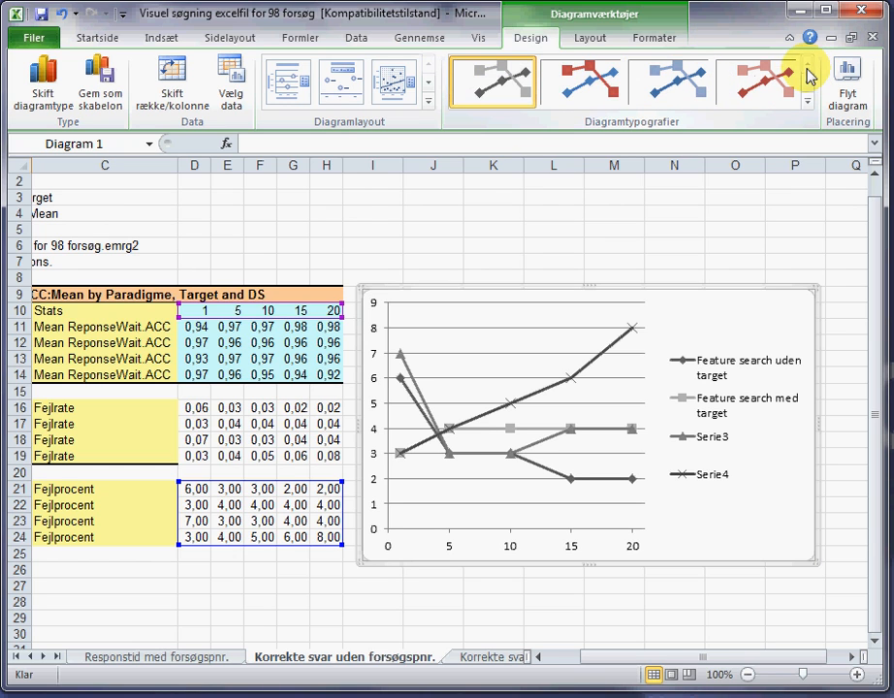
left_click(557, 85)
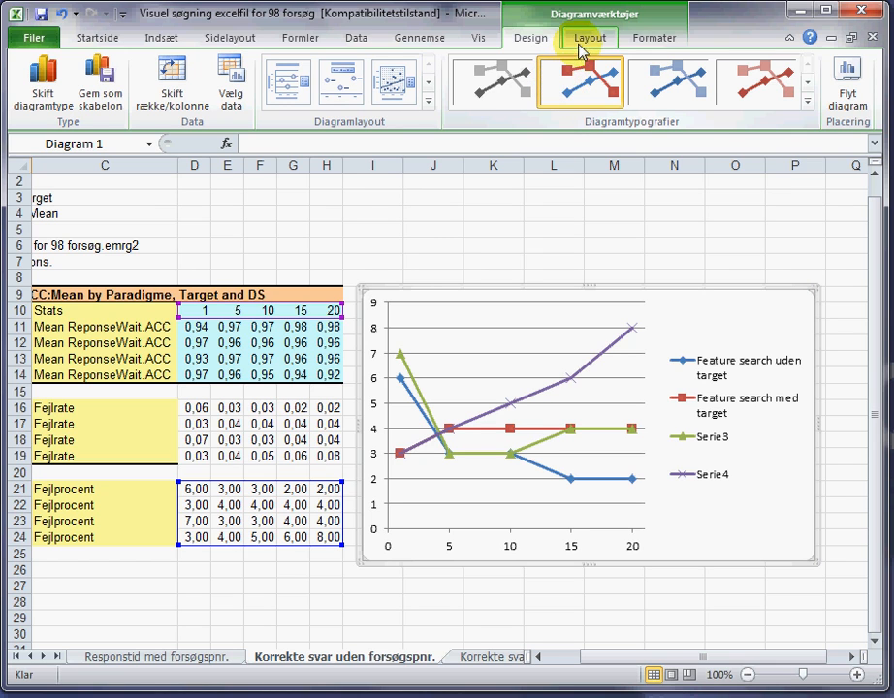
Add a chart title above the line chart reading "Visuel søgning : Fejlprocent".
left_click(582, 44)
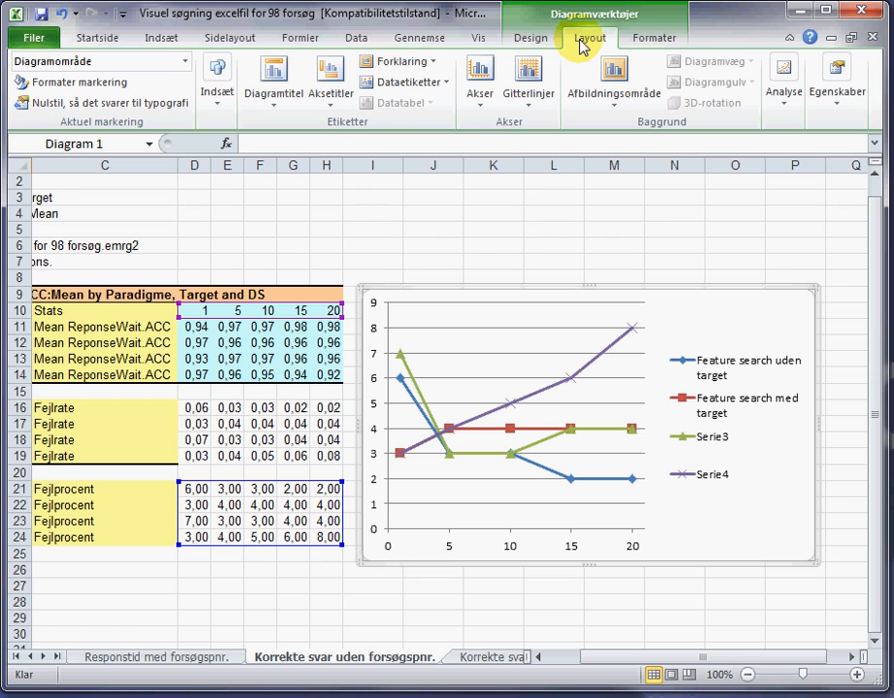
left_click(286, 108)
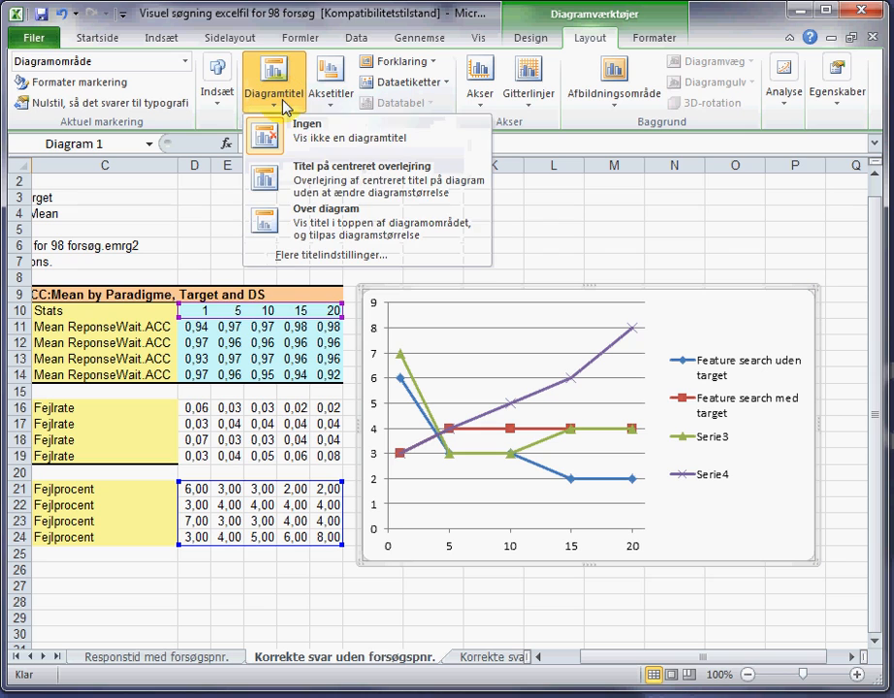
left_click(339, 229)
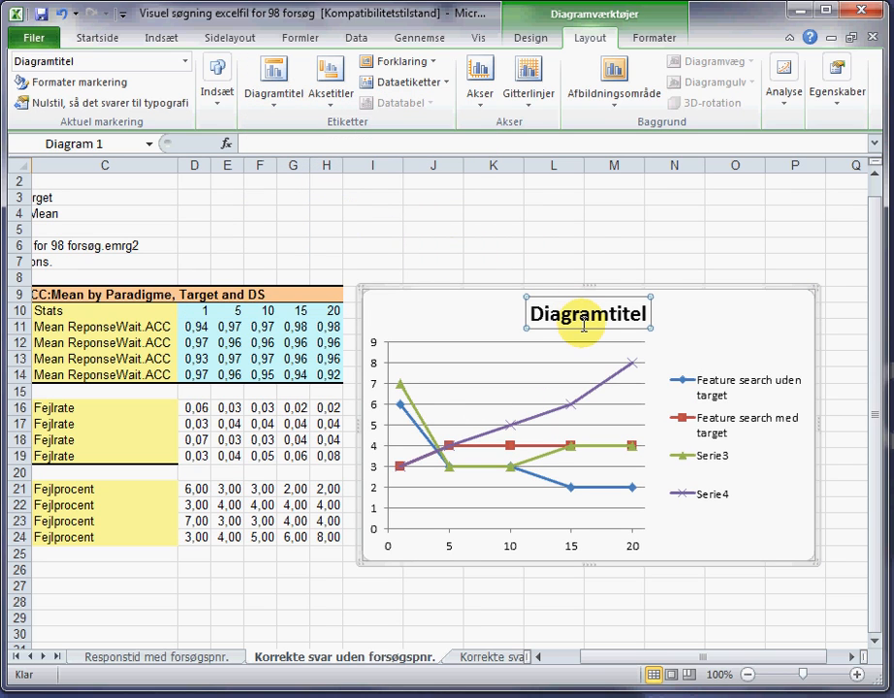
left_click_drag(648, 314, 533, 334)
key("BackSpace")
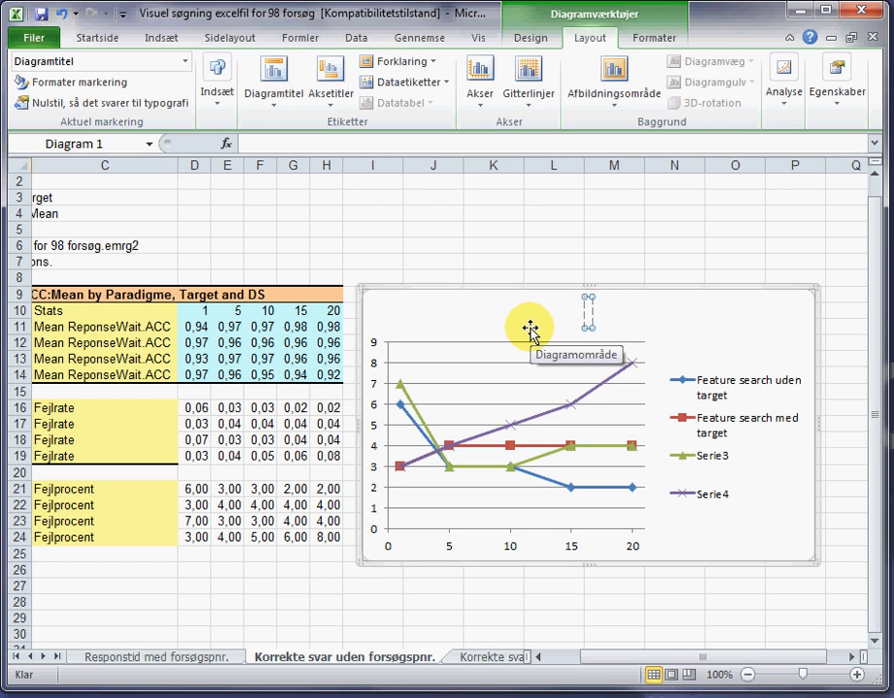
type("Visuel")
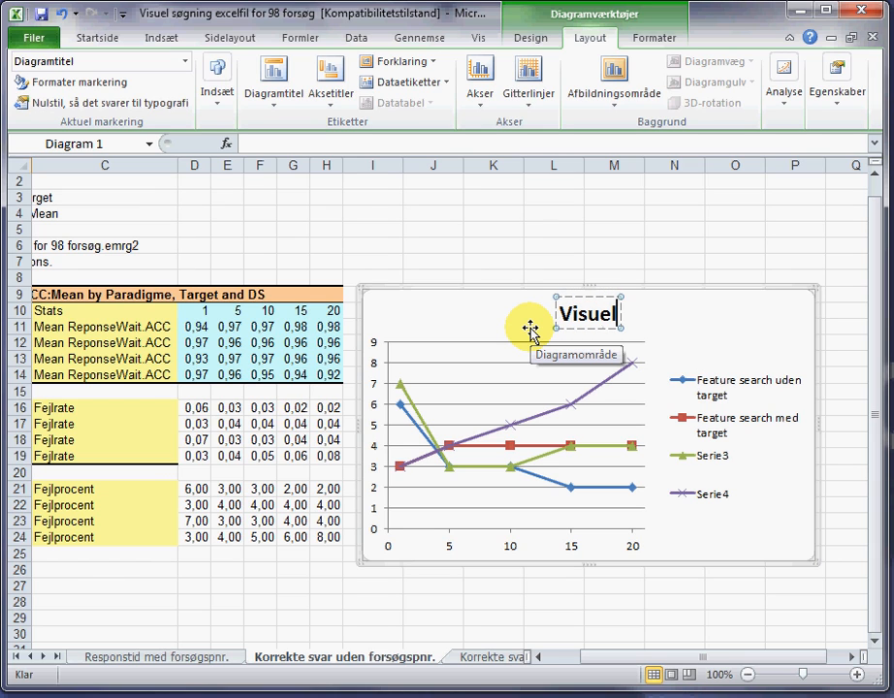
type(" søgning")
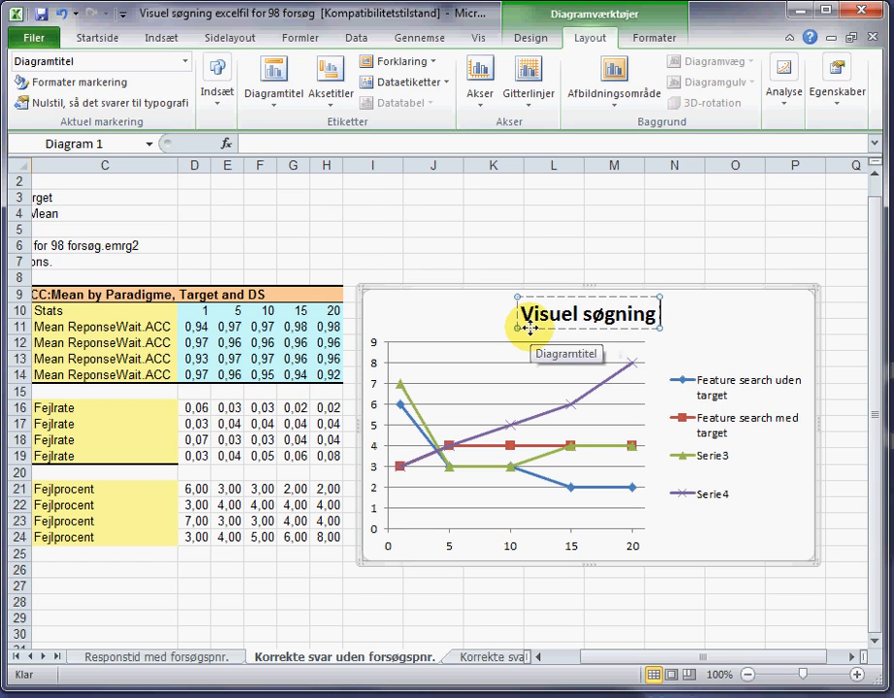
type(" : Fejl")
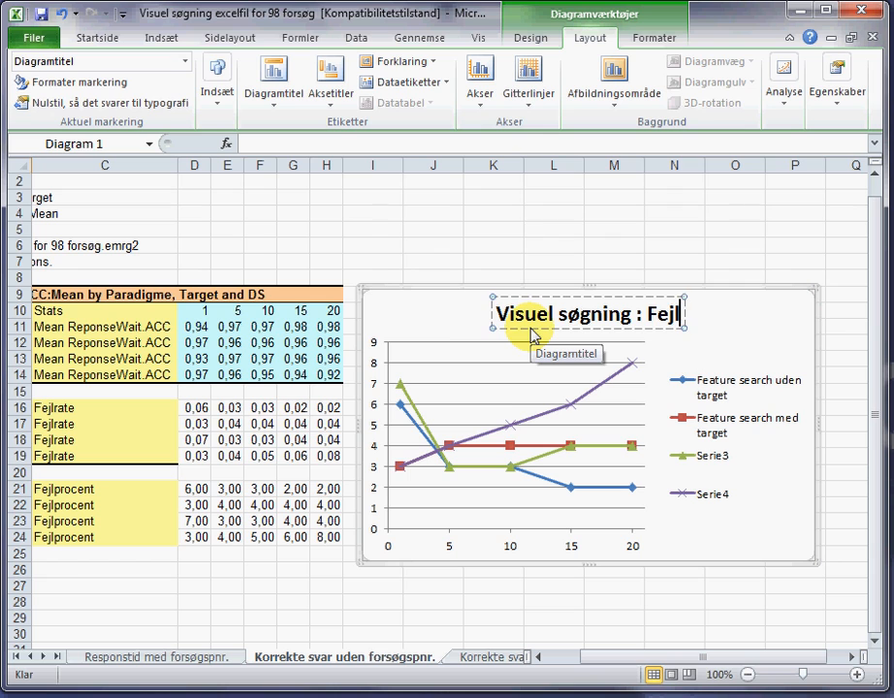
type("oricen")
key("BackSpace")
key("BackSpace")
key("BackSpace")
key("BackSpace")
key("BackSpace")
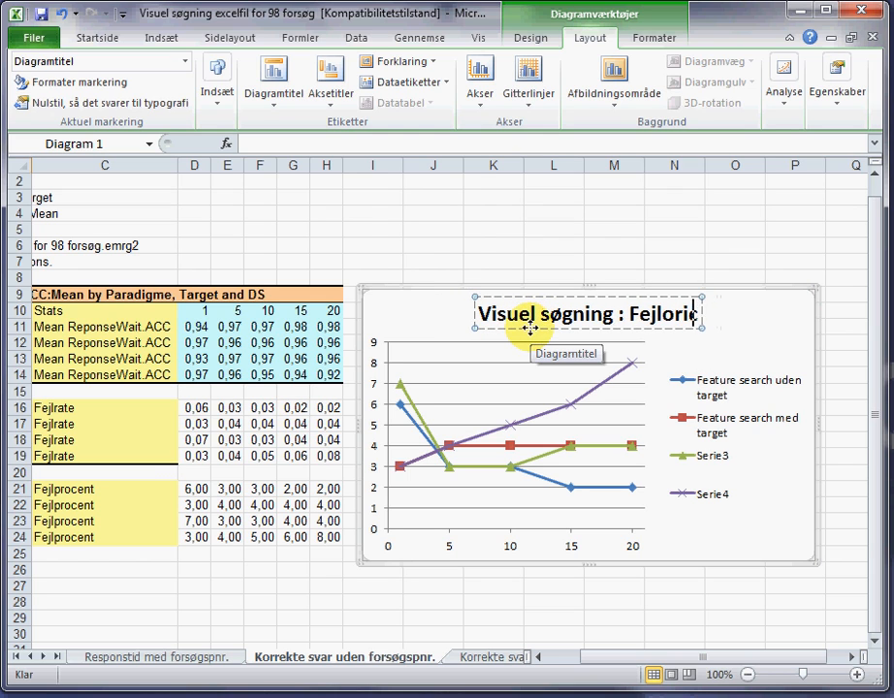
key("BackSpace")
type("procent")
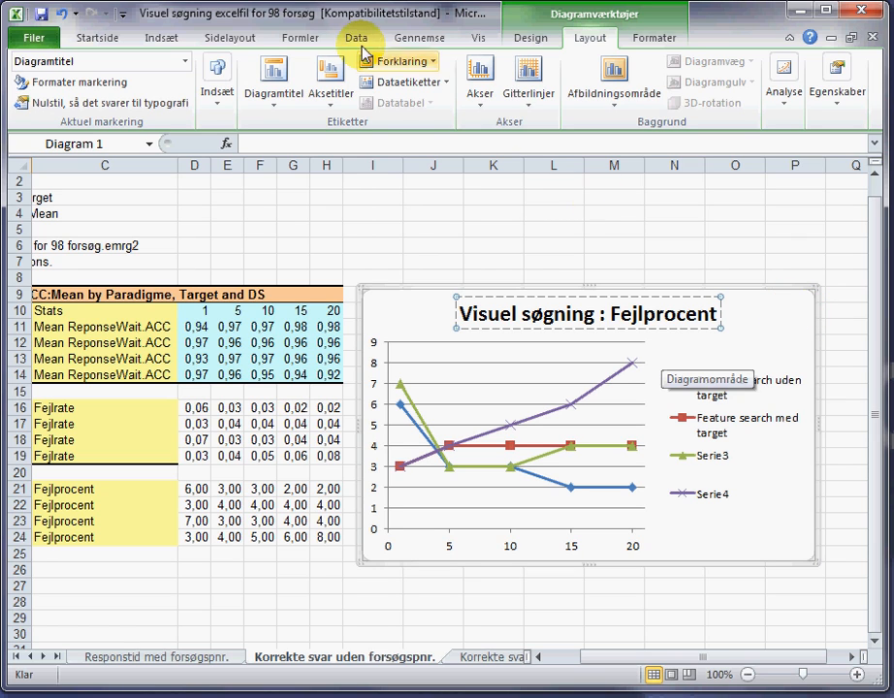
Add a title below the primary horizontal axis reading "Antal bogstaver".
left_click(349, 82)
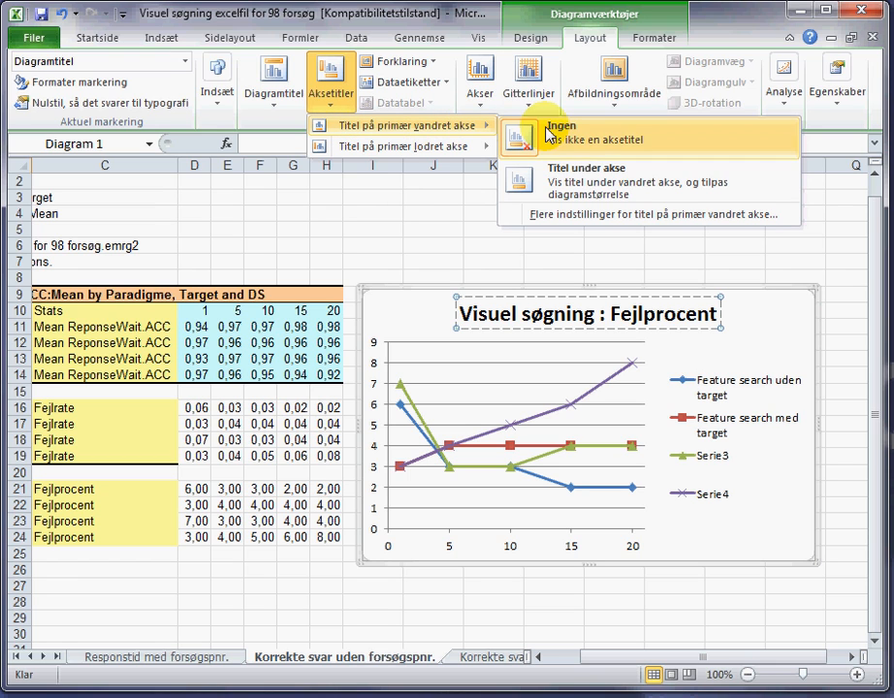
left_click(671, 190)
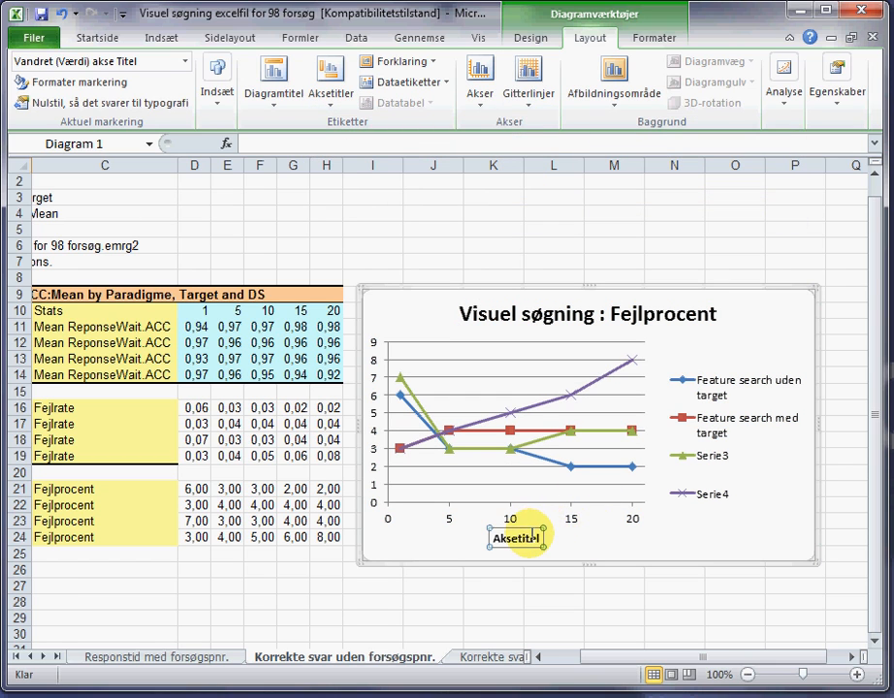
left_click_drag(523, 535, 496, 532)
type("A")
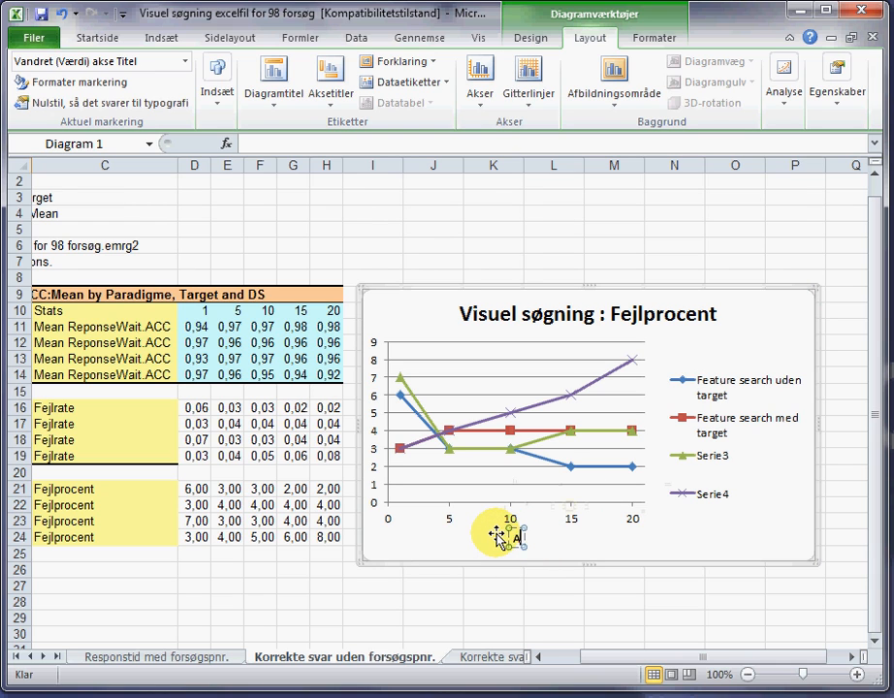
type("ntal bogs")
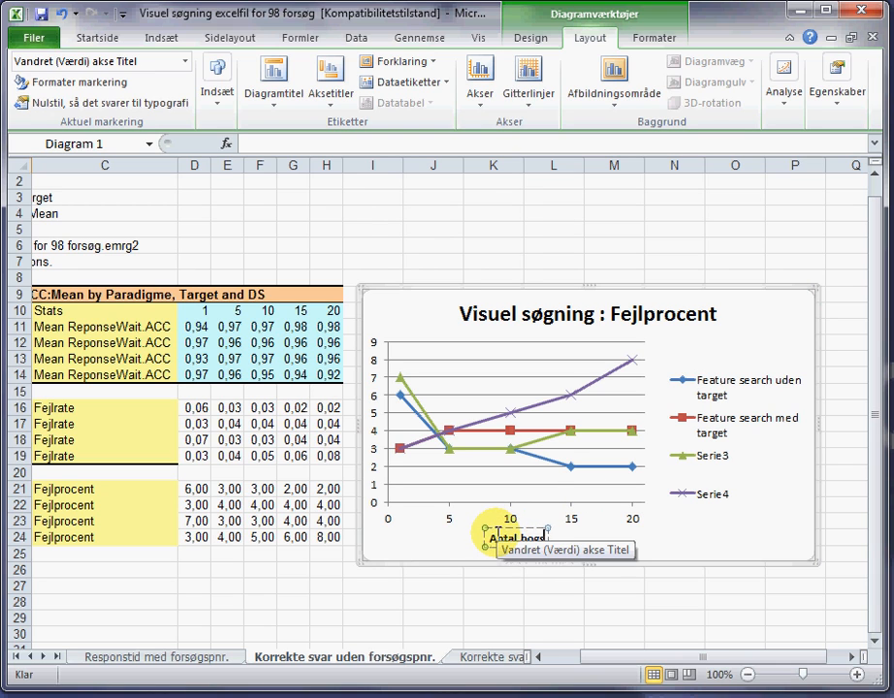
type("taver")
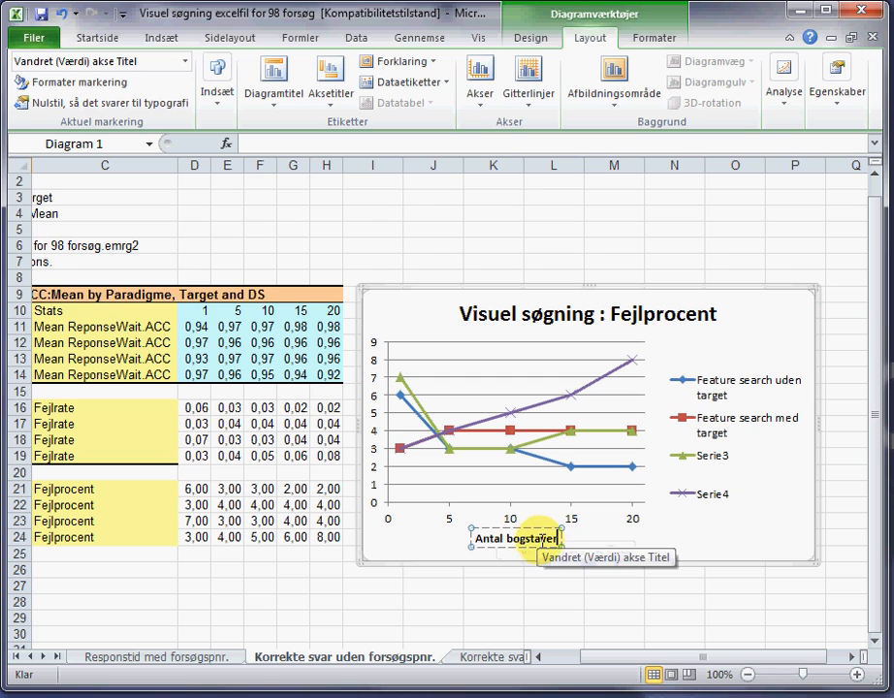
Move the horizontal axis title rightward along the axis until it sits beneath the 15 to 20 range.
left_click(571, 543)
left_click(528, 539)
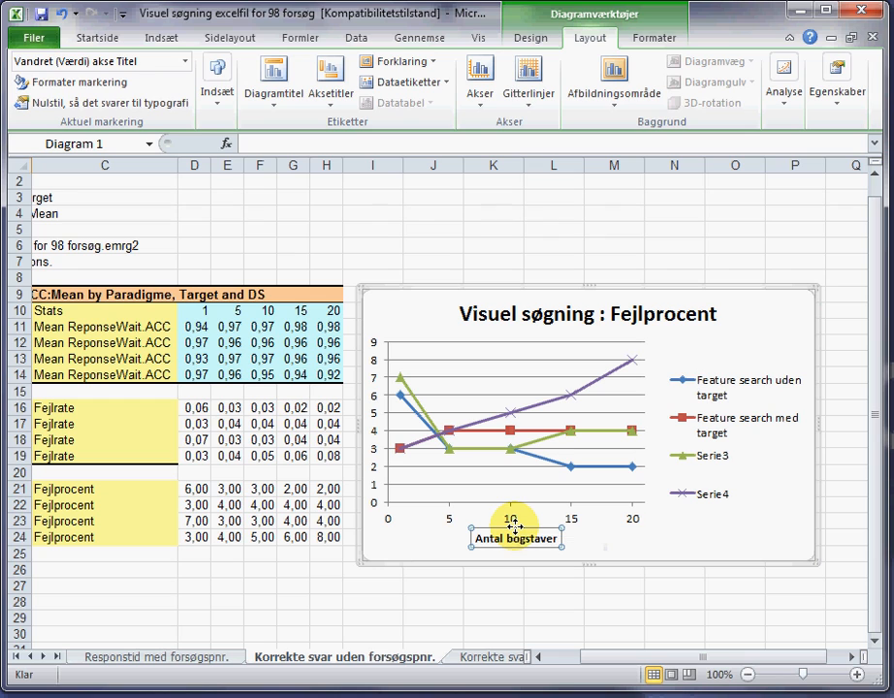
left_click_drag(513, 527, 588, 528)
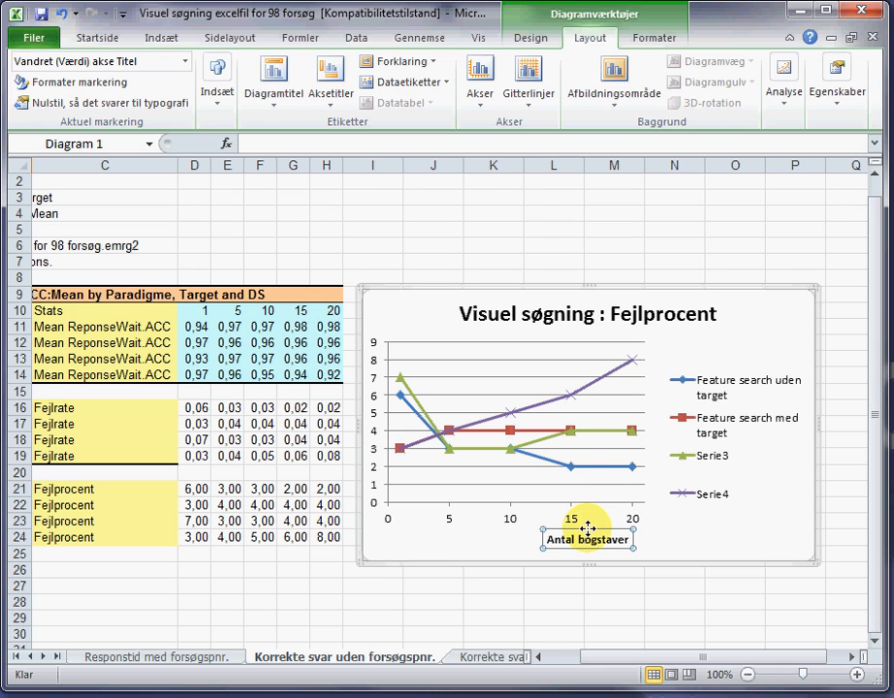
Add a title with horizontal text to the primary vertical axis and enter "Fejlprocent" as its text.
left_click(330, 105)
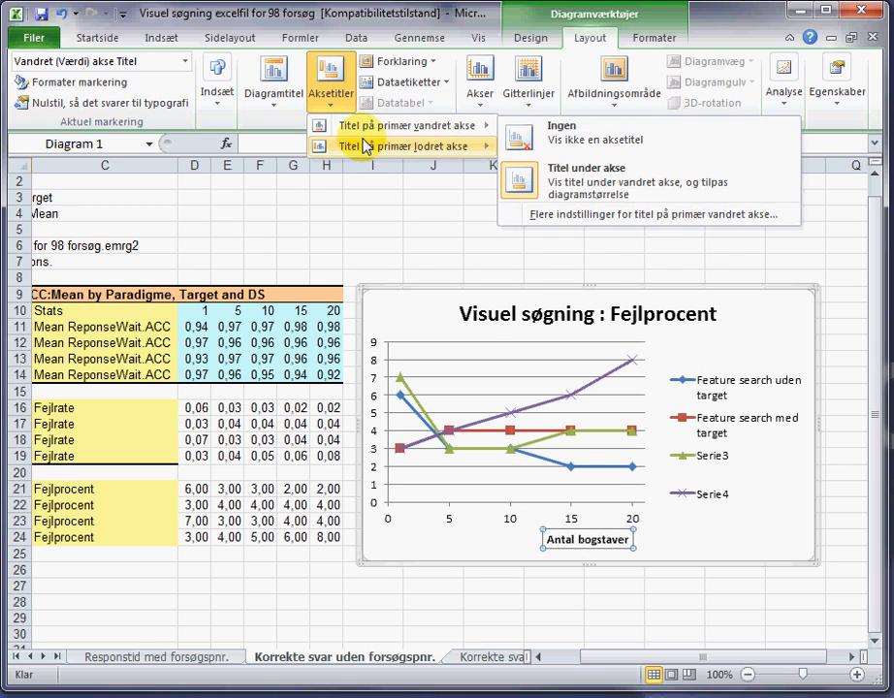
mouse_move(398, 144)
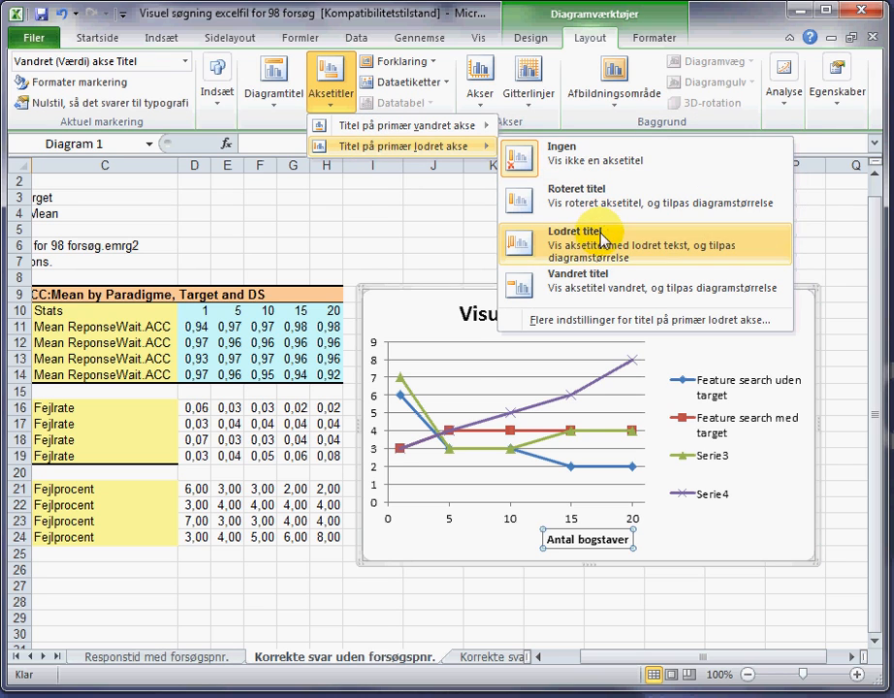
left_click(601, 279)
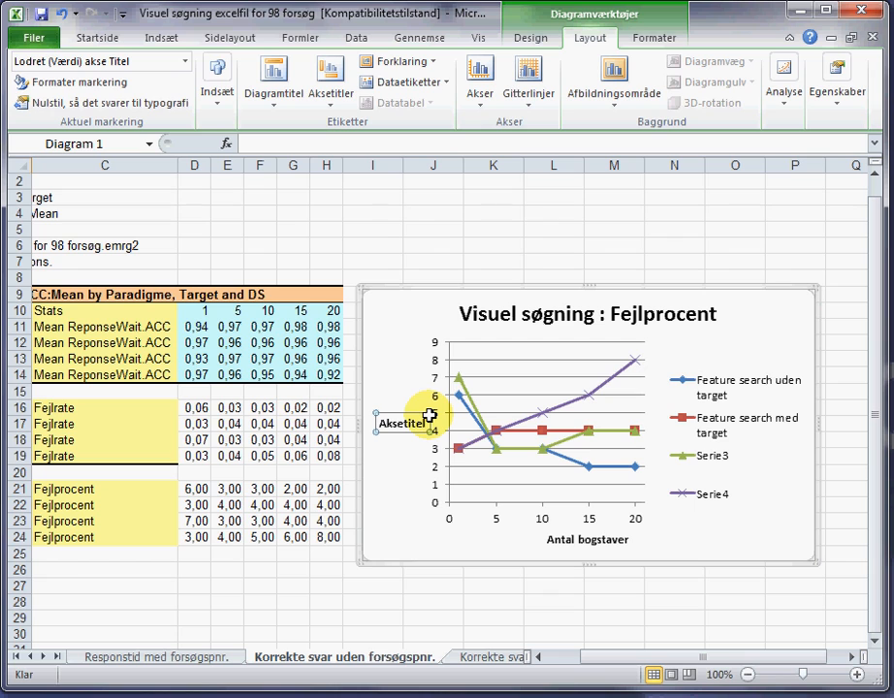
double_click(406, 423)
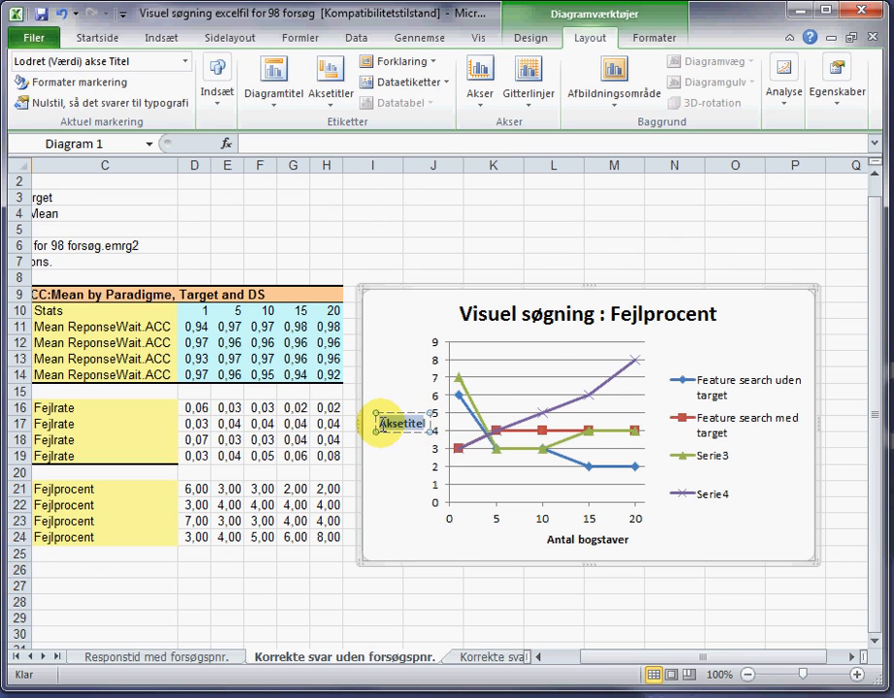
type("Fejl")
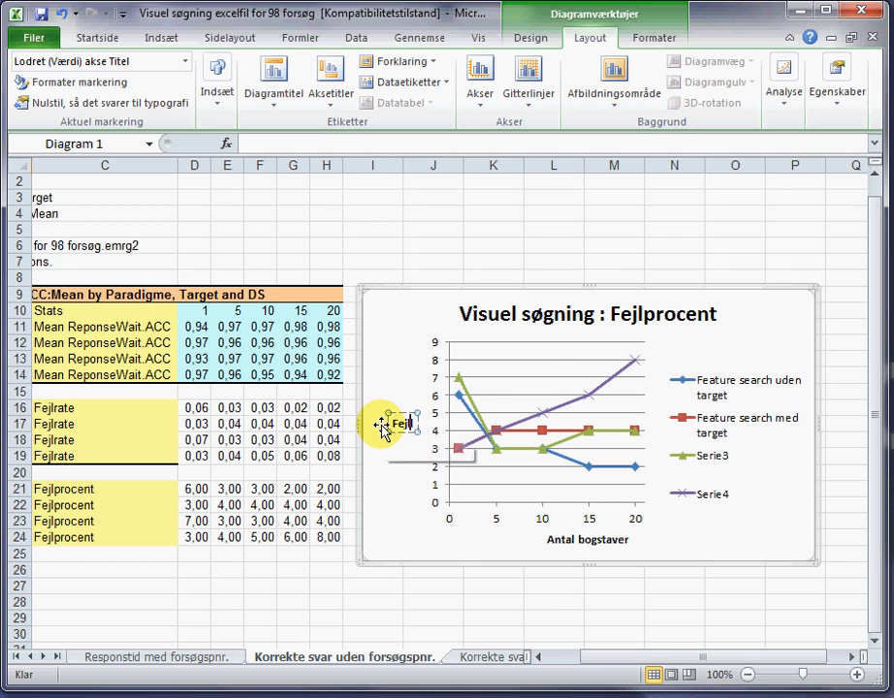
type("procent")
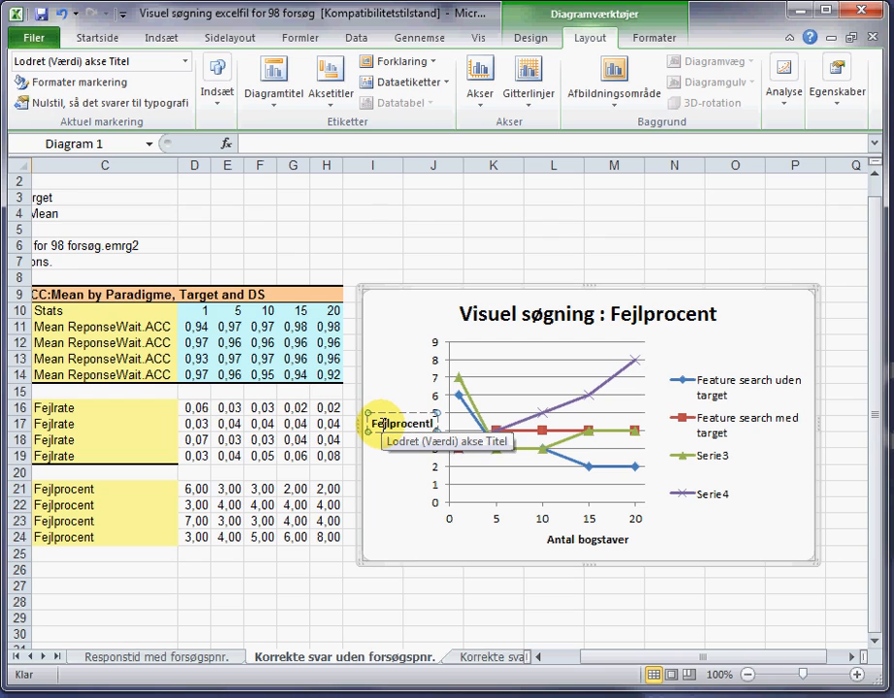
Replace the vertical axis title's text with "Procent".
key("BackSpace")
key("BackSpace")
key("BackSpace")
key("BackSpace")
key("BackSpace")
key("BackSpace")
key("BackSpace")
key("BackSpace")
key("BackSpace")
key("BackSpace")
key("BackSpace")
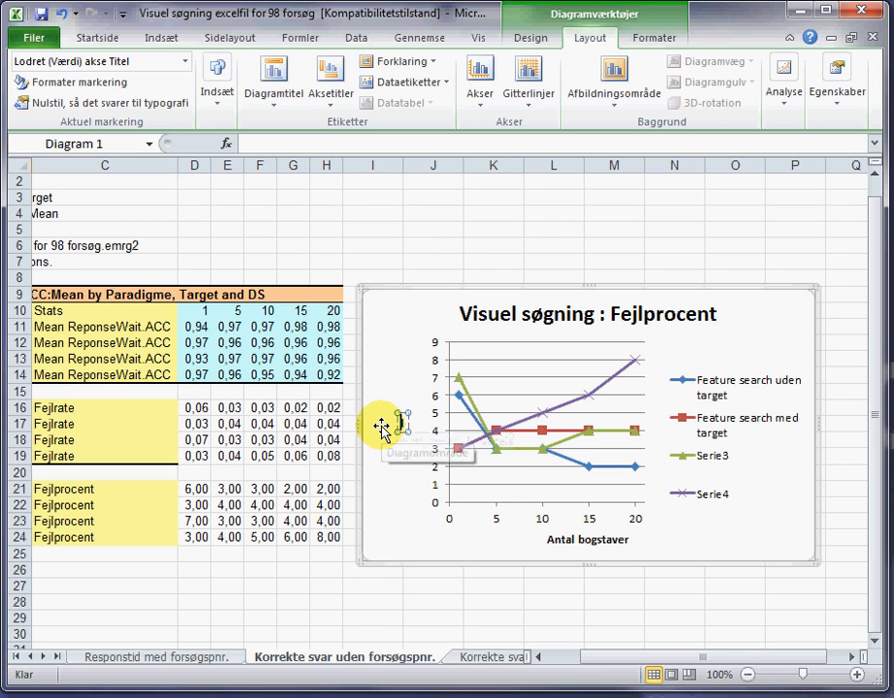
type("Procent")
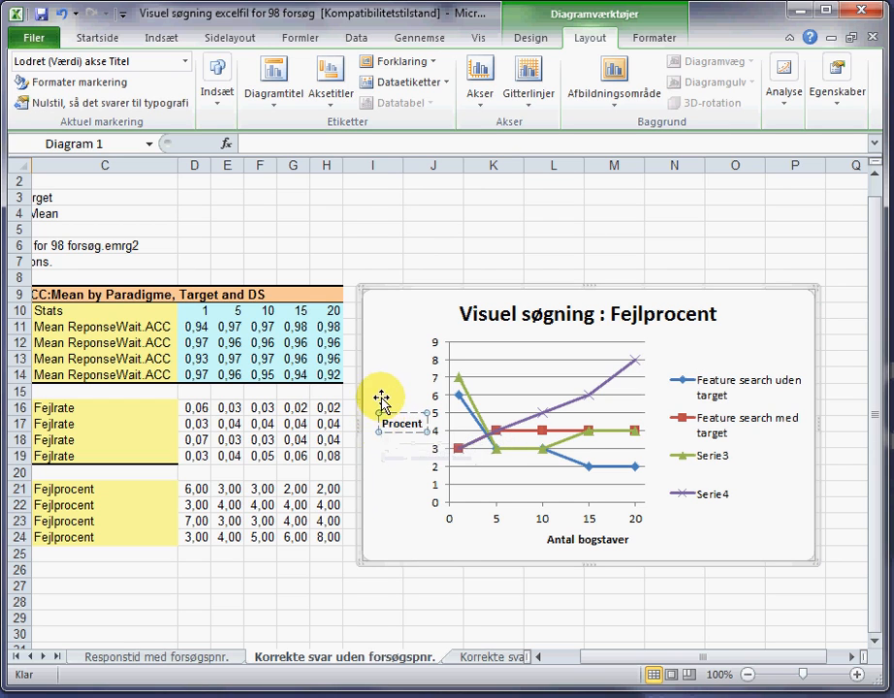
left_click(381, 398)
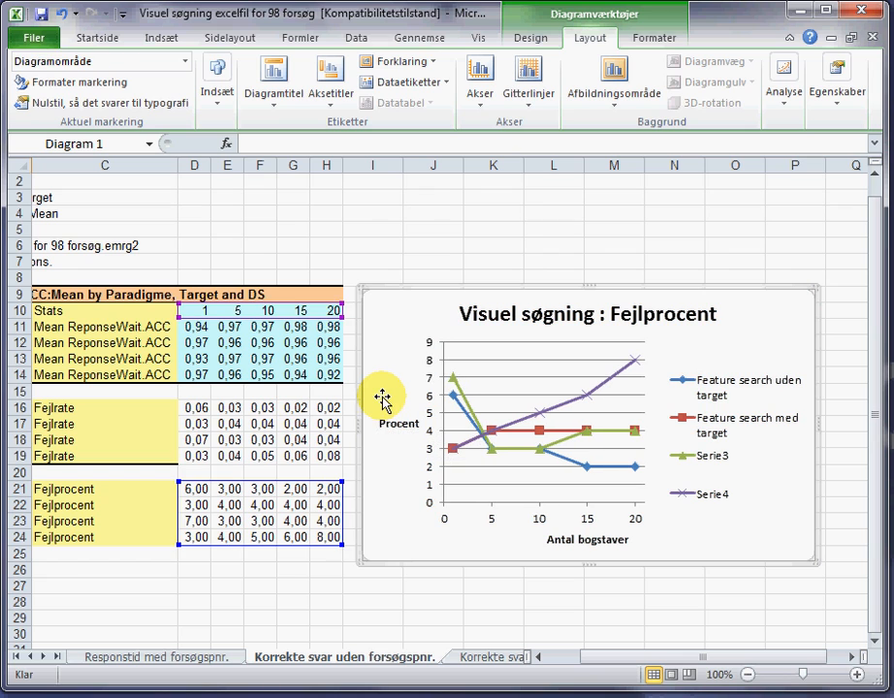
Move the vertical axis title "Procent" up above the vertical axis, level with the chart title.
left_click(396, 421)
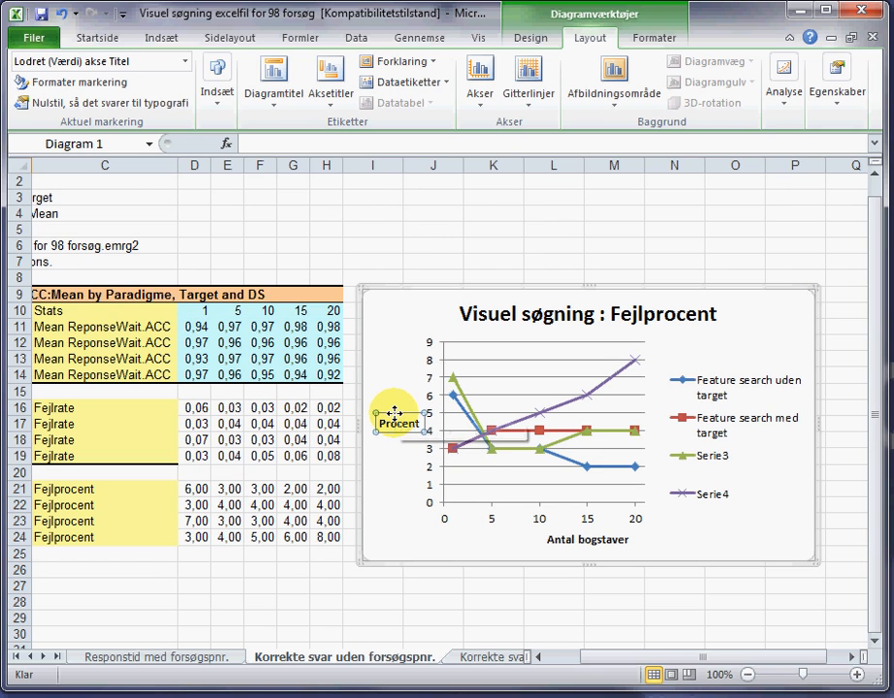
left_click_drag(395, 413, 389, 309)
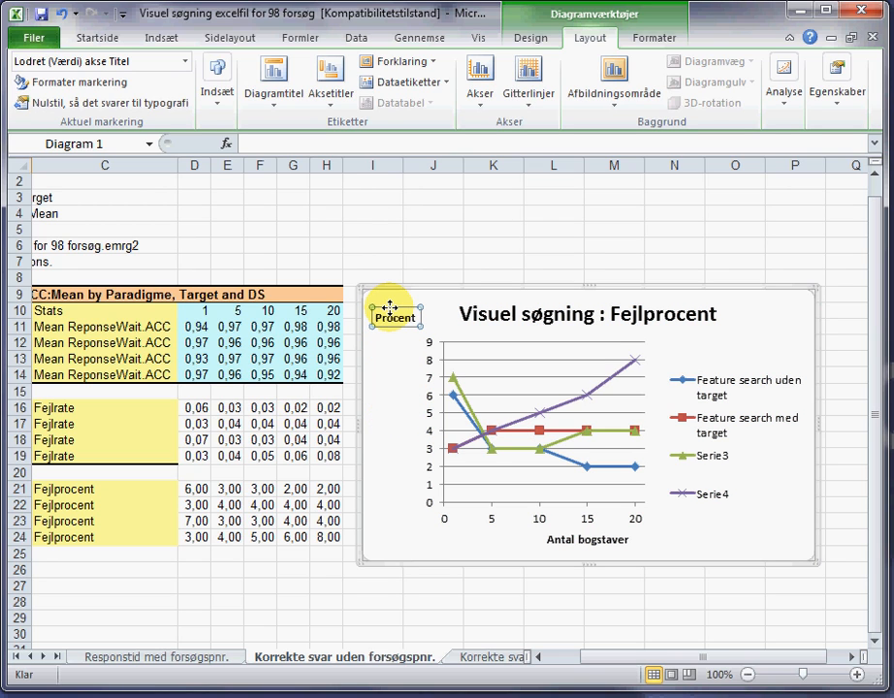
left_click(497, 381)
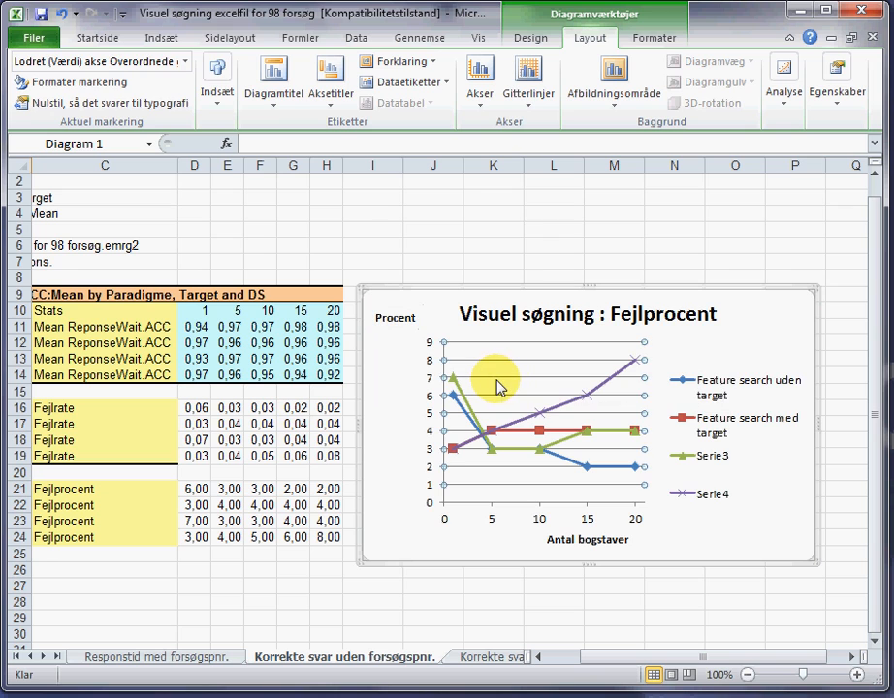
left_click(432, 388)
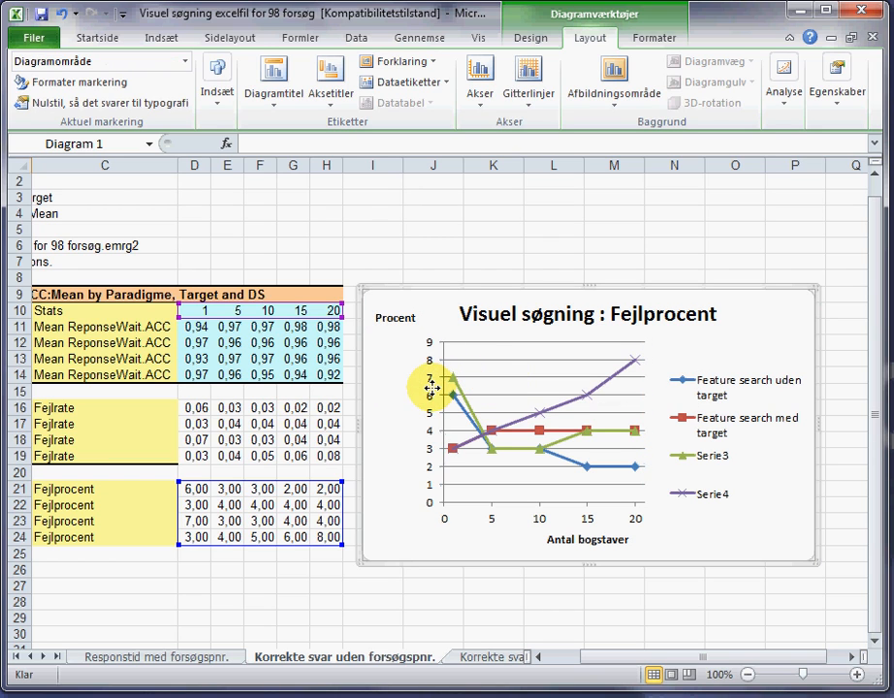
Widen the plot area leftward into the space freed by the vertical axis title.
left_click(506, 492)
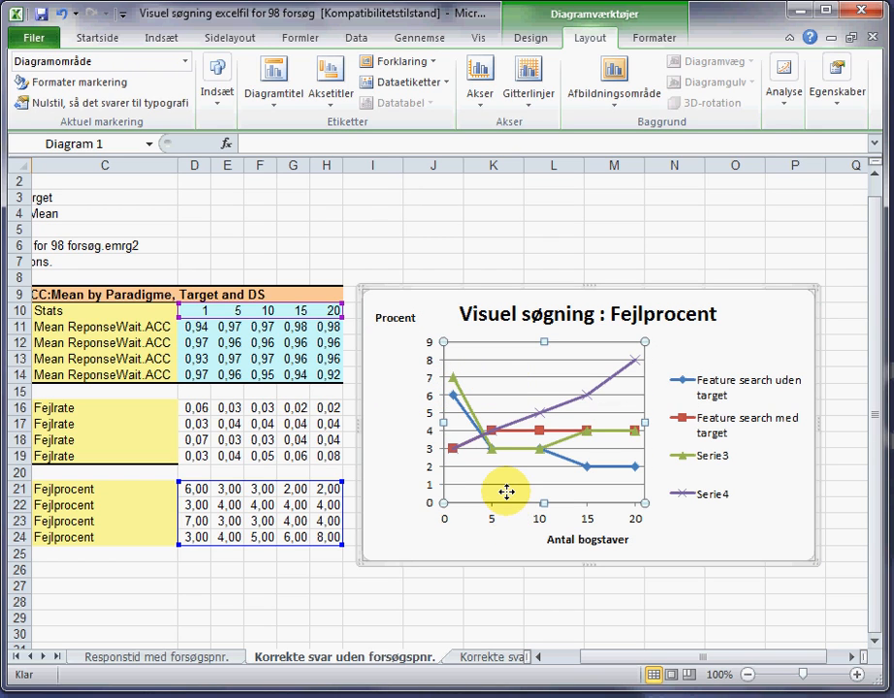
left_click(434, 447)
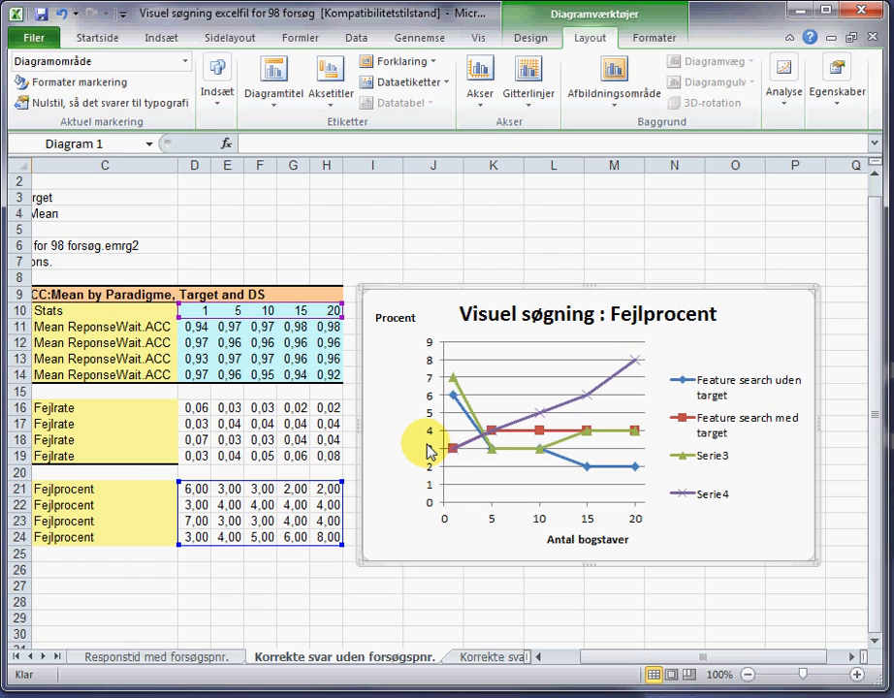
left_click(428, 445)
left_click(454, 413)
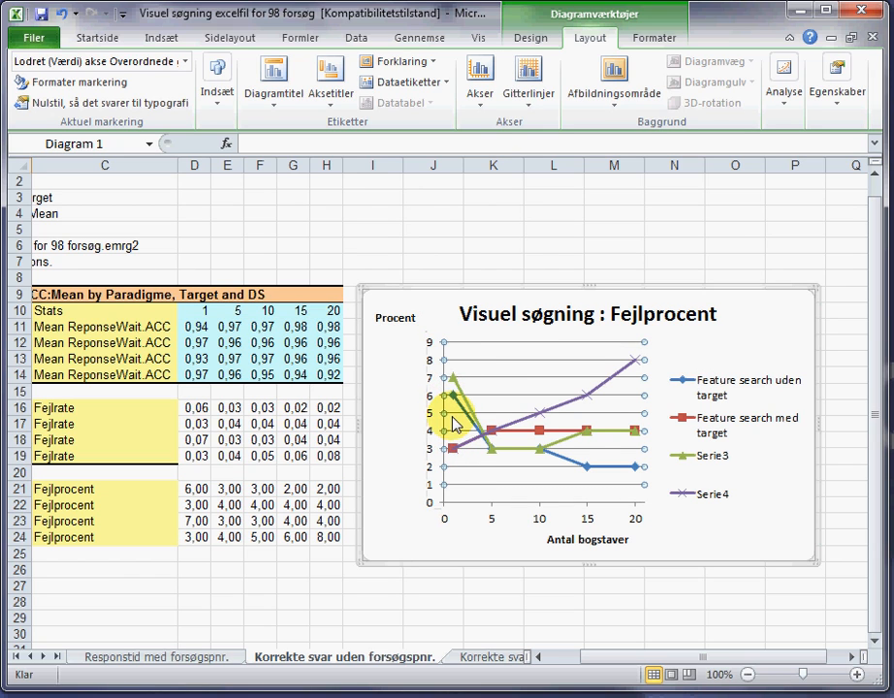
left_click(475, 463)
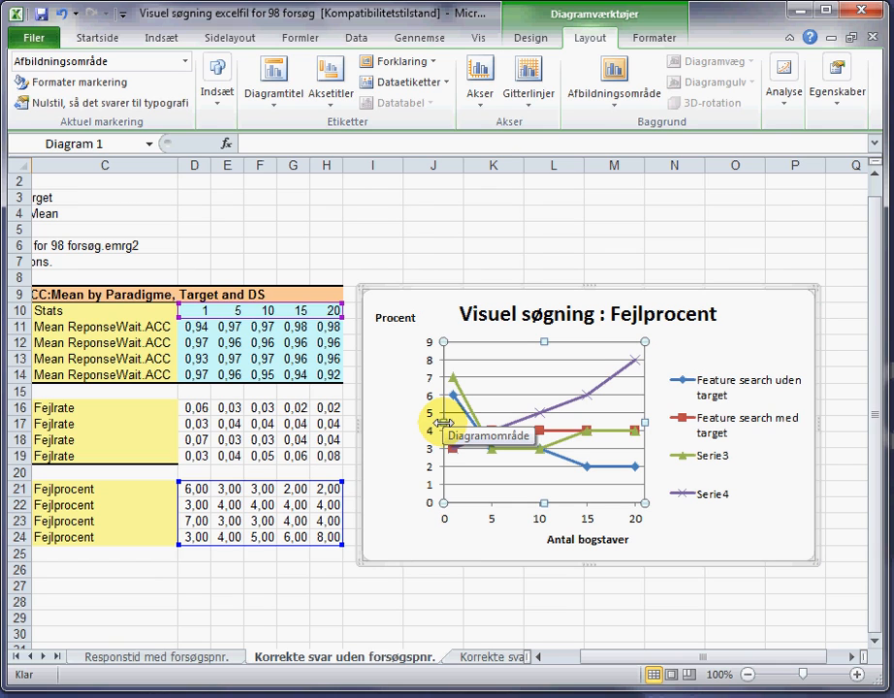
left_click_drag(442, 424, 398, 424)
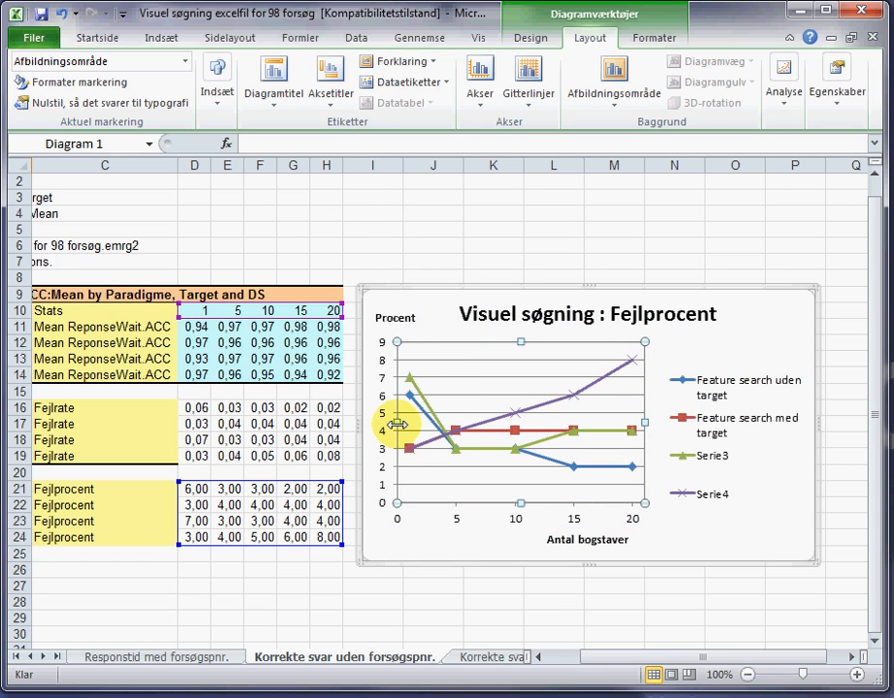
Move the "Procent" axis title slightly down and left so it sits directly above the vertical axis numbers.
left_click_drag(397, 318, 389, 330)
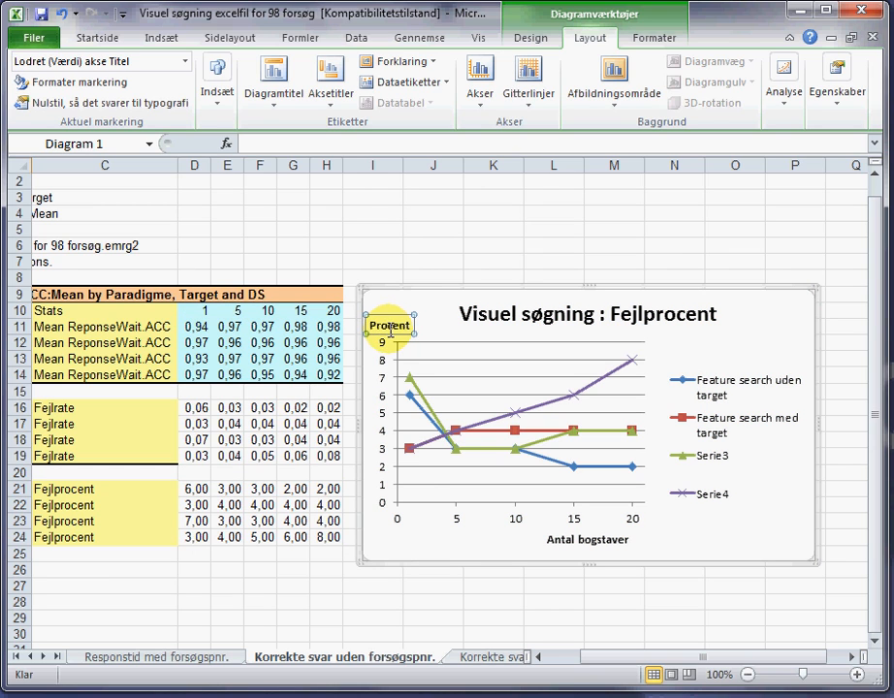
left_click(492, 548)
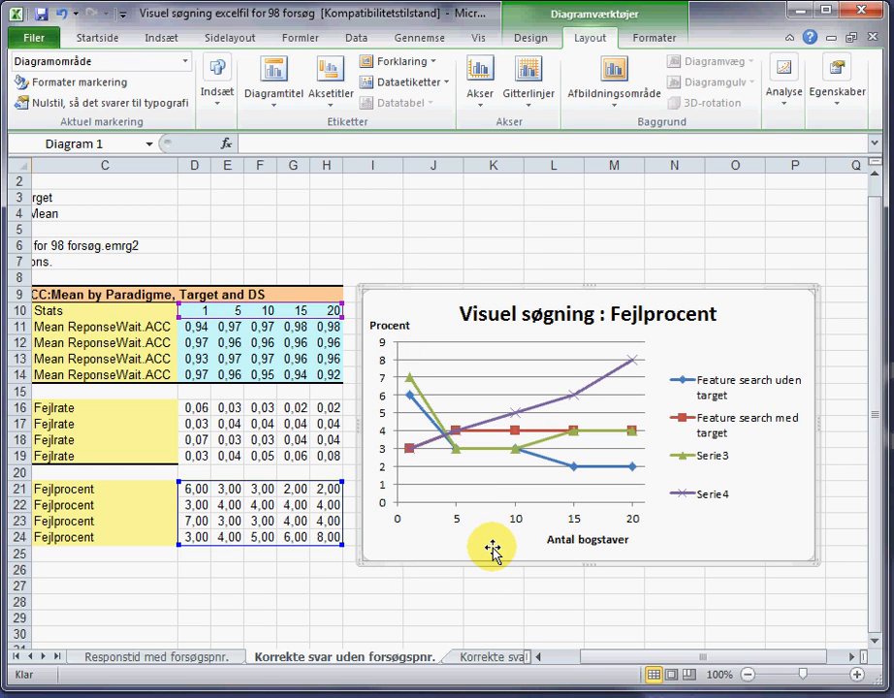
left_click(573, 541)
left_click(713, 522)
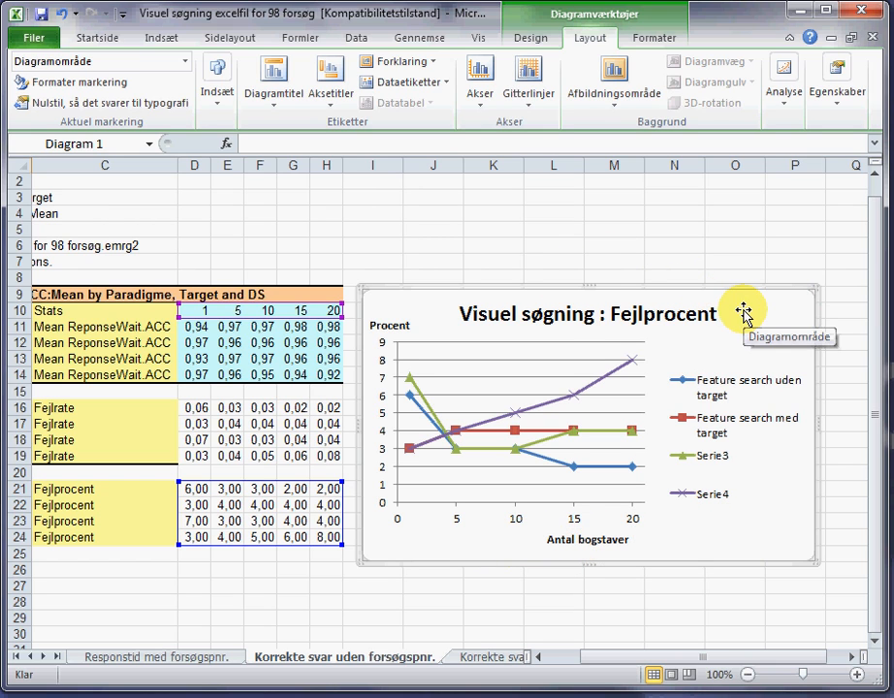
Widen the chart legend slightly toward the plot area.
left_click(727, 393)
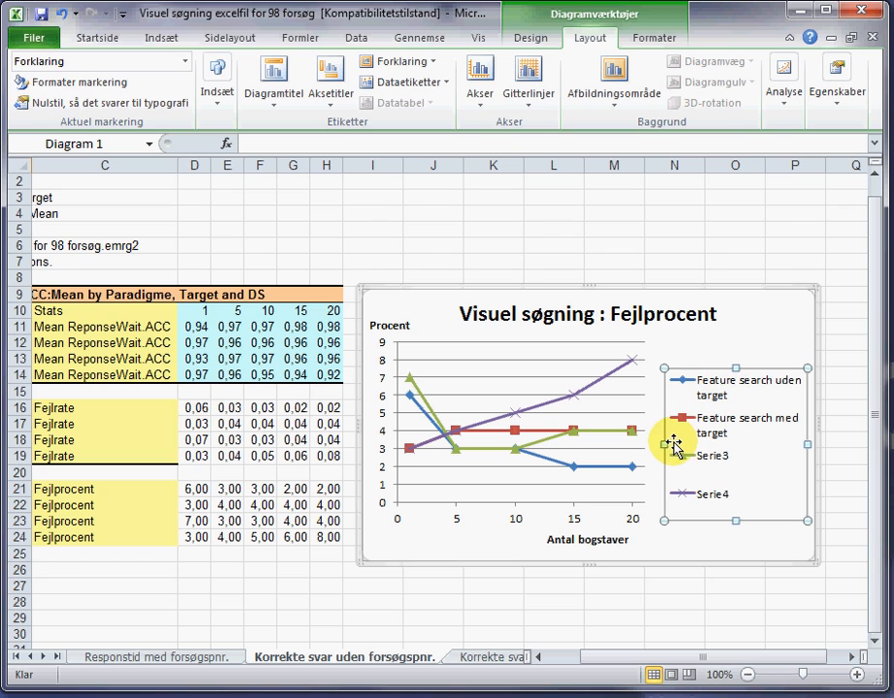
mouse_move(665, 444)
left_mouse_down()
mouse_move(679, 444)
mouse_move(664, 445)
left_mouse_up()
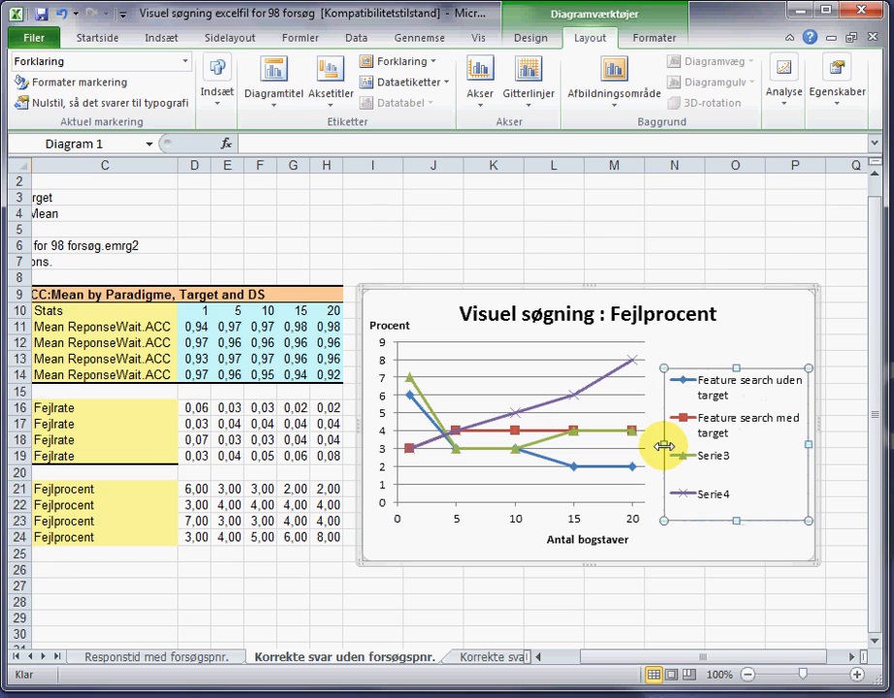
left_click(762, 306)
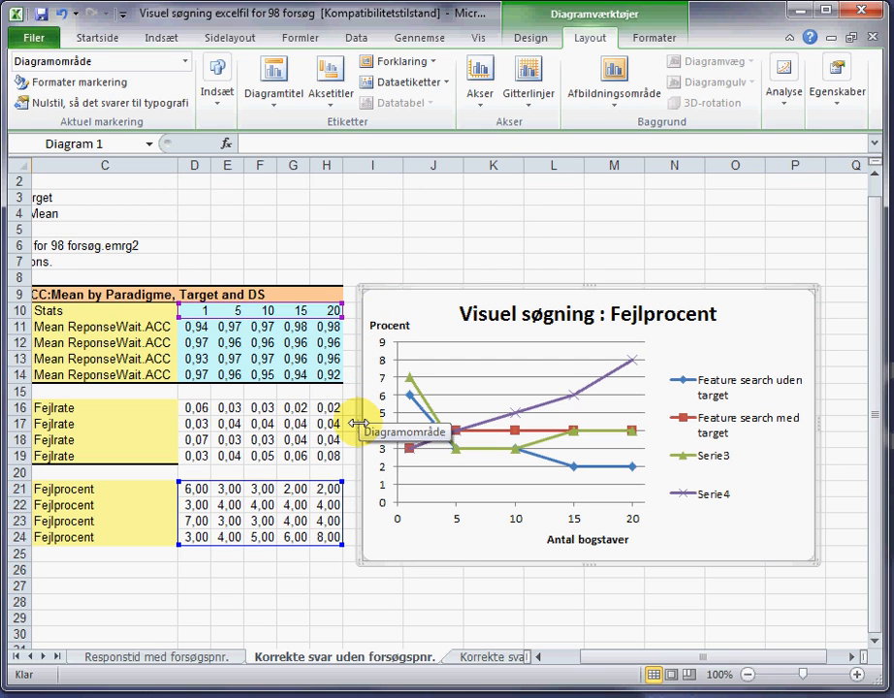
Enlarge the chart so it extends from the start of column D to the start of column Q and from row 7 to row 29.
left_click_drag(359, 423, 106, 433)
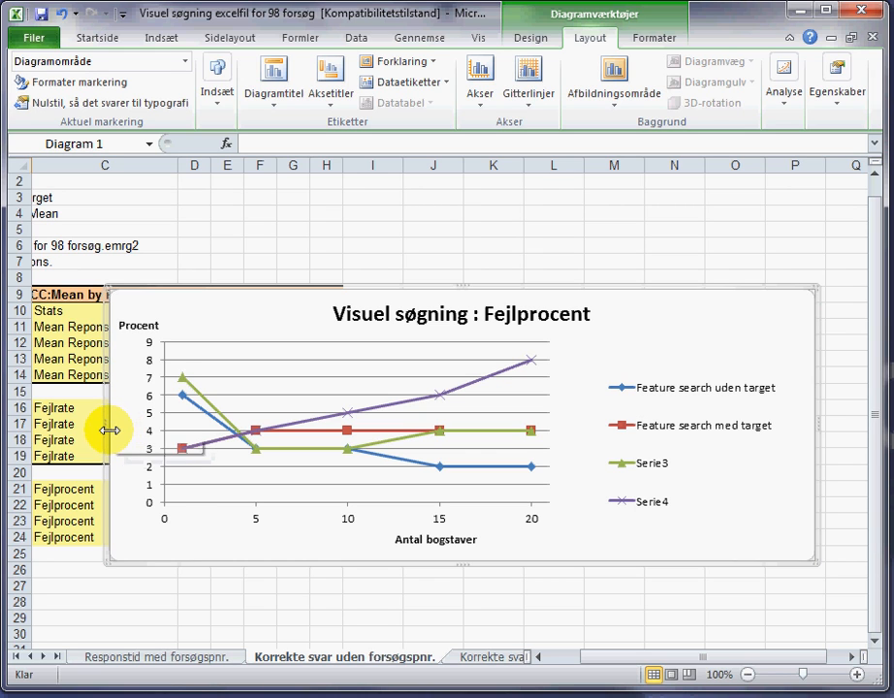
left_click_drag(106, 430, 179, 428)
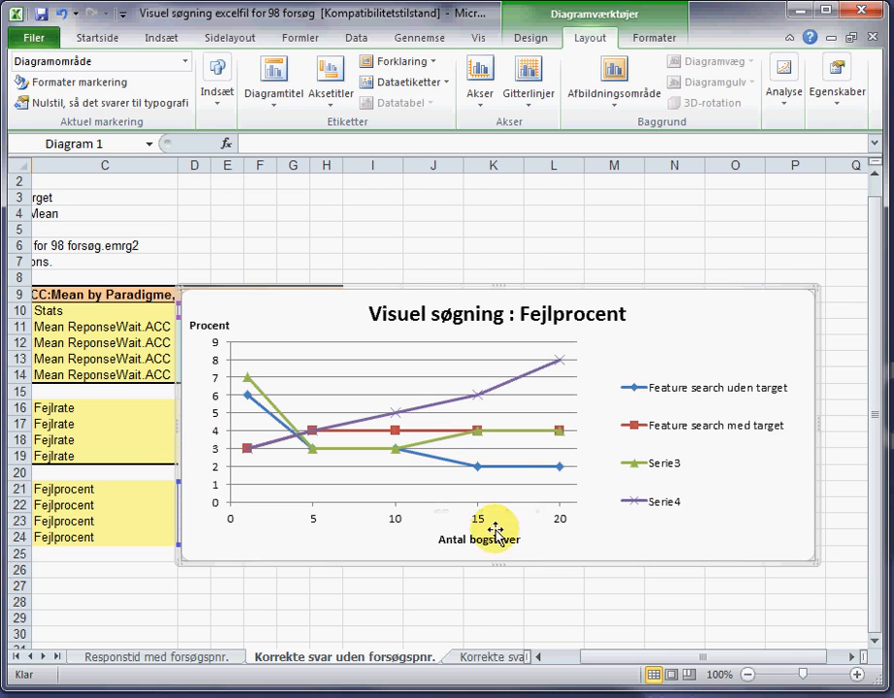
left_click_drag(502, 564, 505, 614)
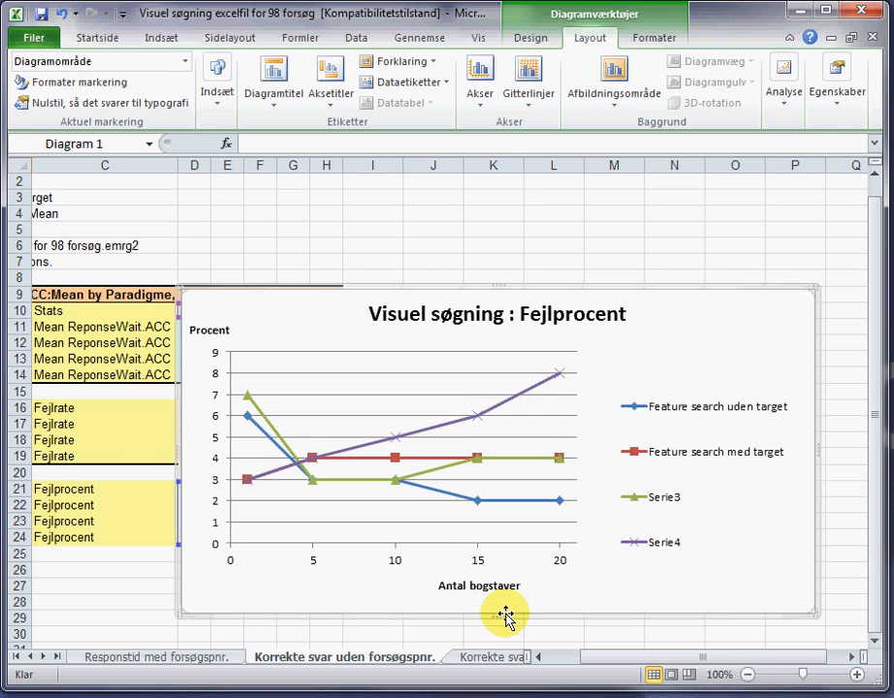
left_click_drag(504, 291, 497, 264)
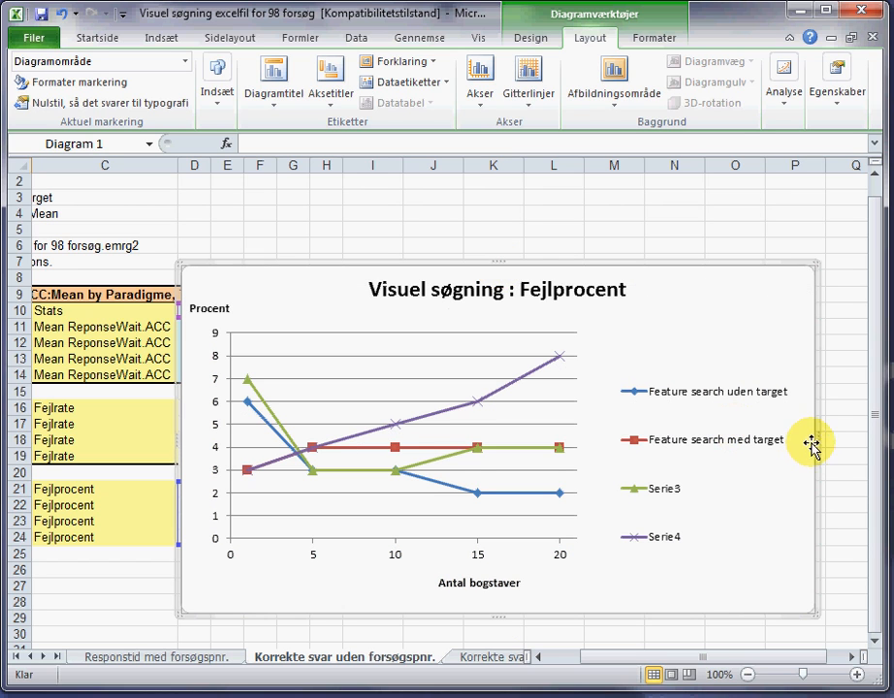
left_click_drag(818, 442, 826, 442)
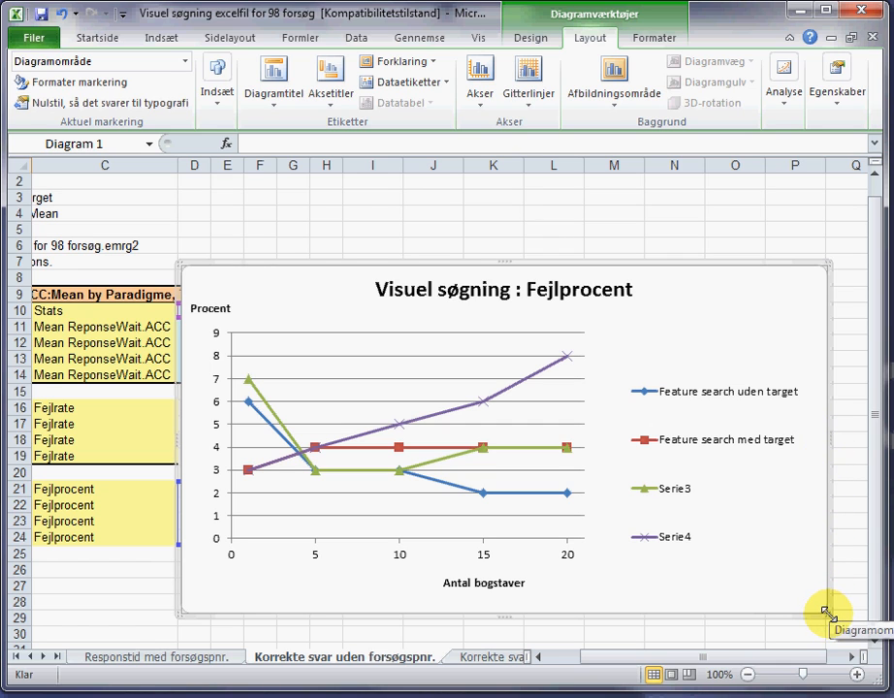
Resize the chart from its lower-right corner until that corner lies in column P at row 28.
left_click_drag(826, 613, 743, 572)
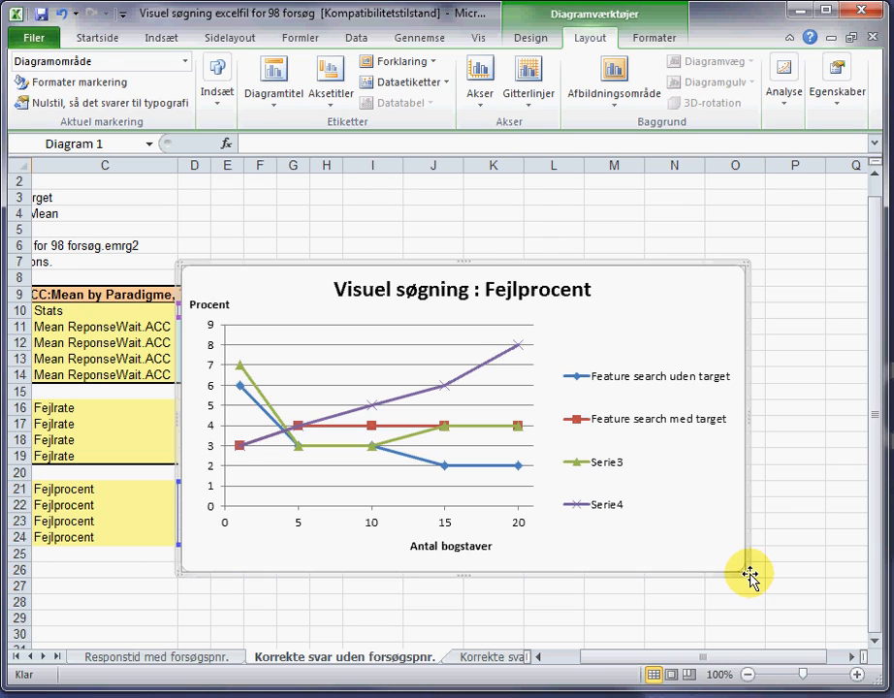
left_click_drag(743, 574, 682, 534)
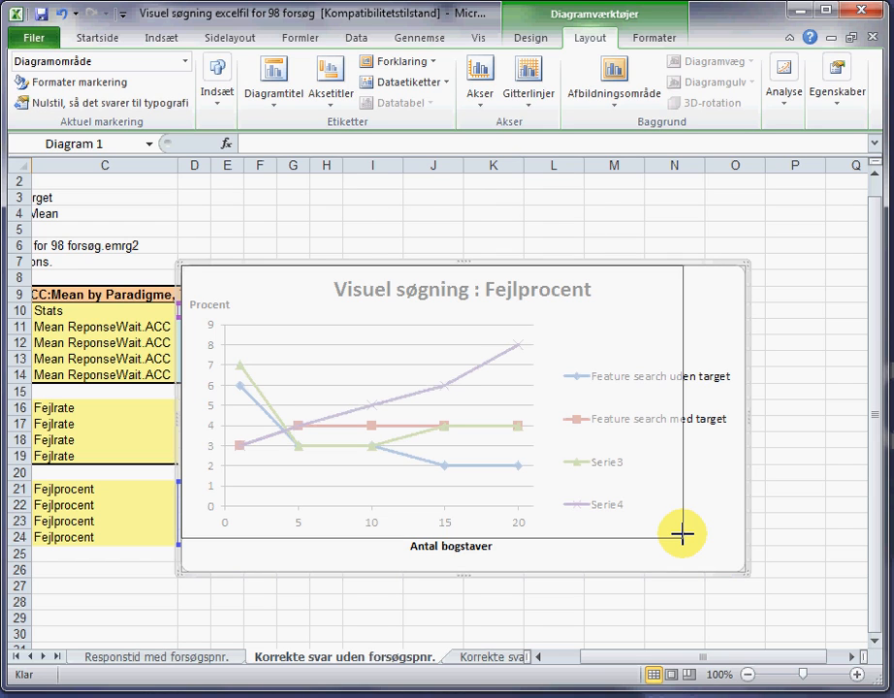
left_click_drag(682, 534, 808, 423)
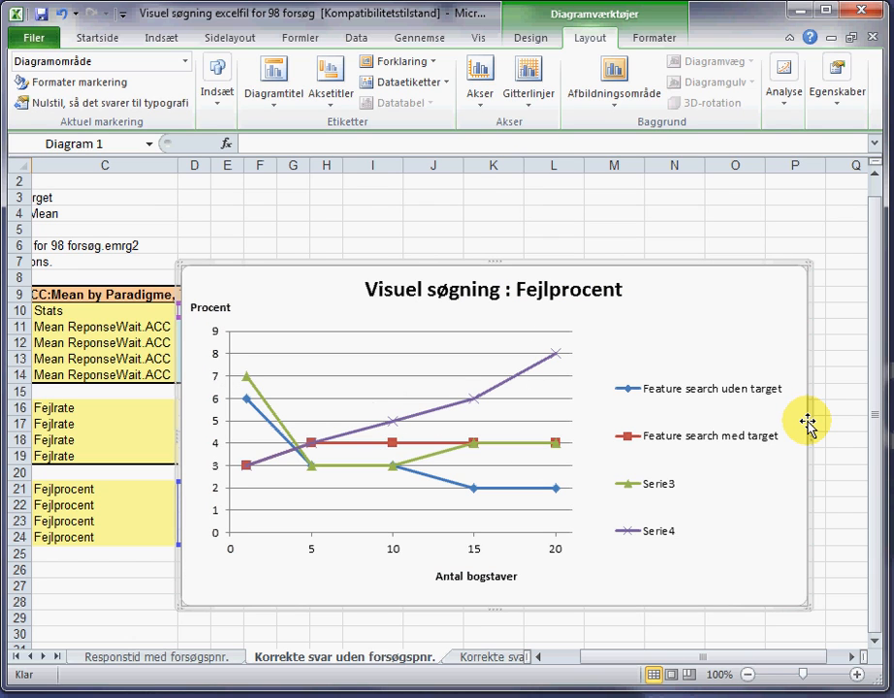